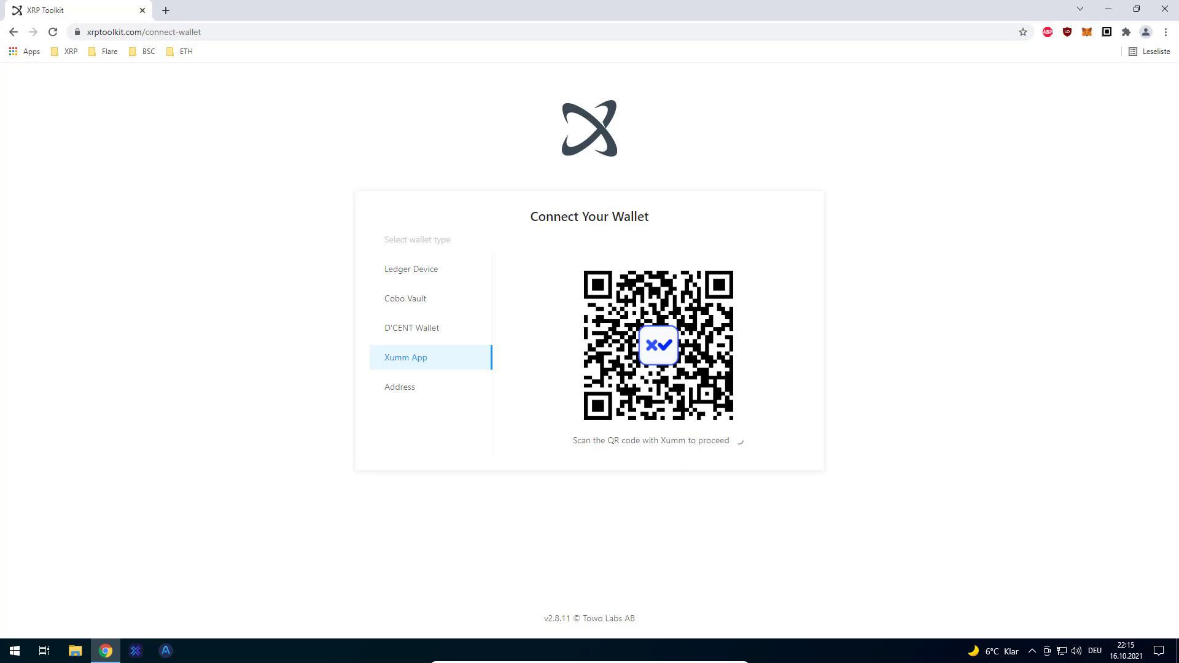
- Launch the Account merge xApp from Xumm's full xApps list
key("alt+Tab")
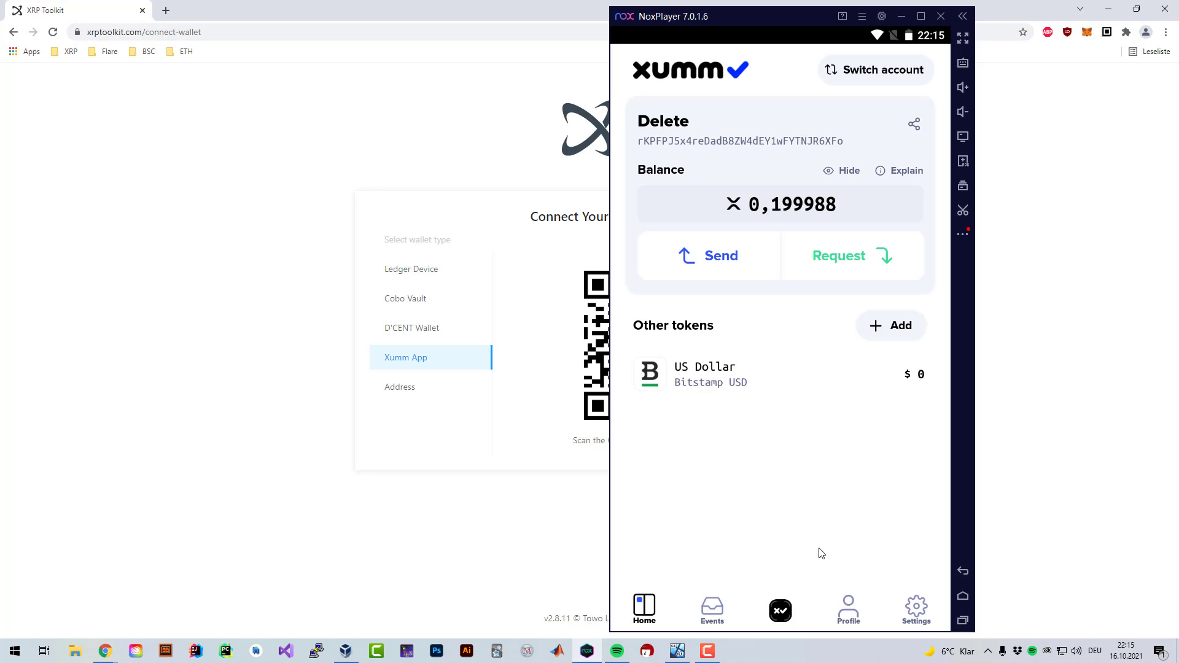
left_click(789, 614)
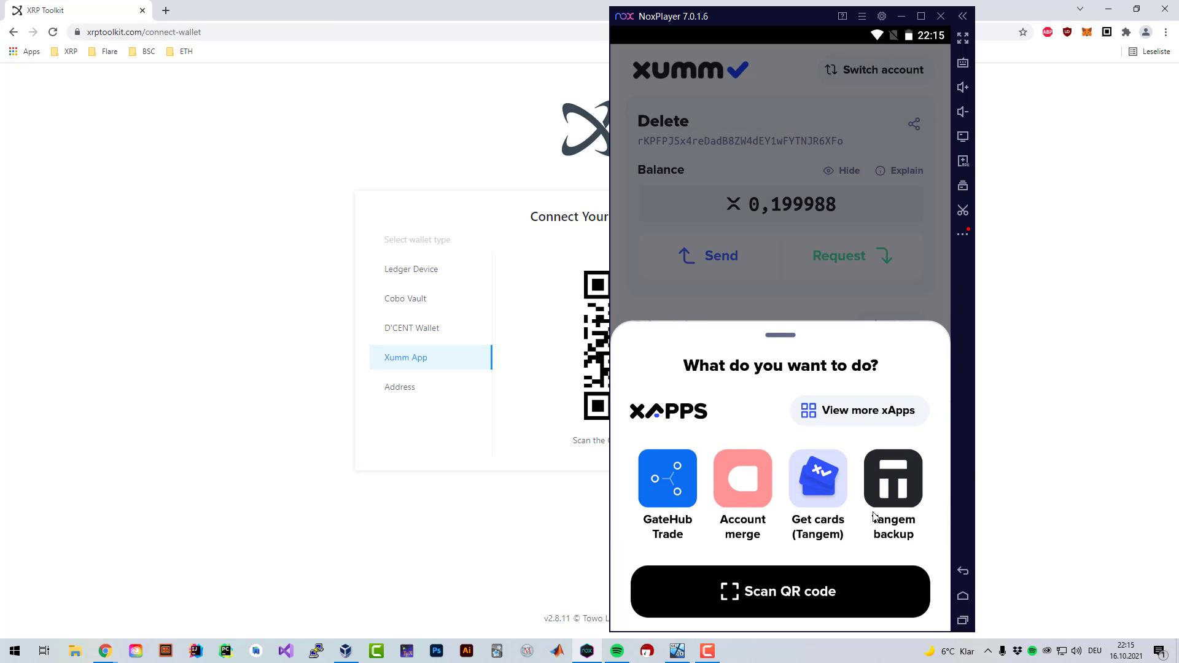
left_click(861, 412)
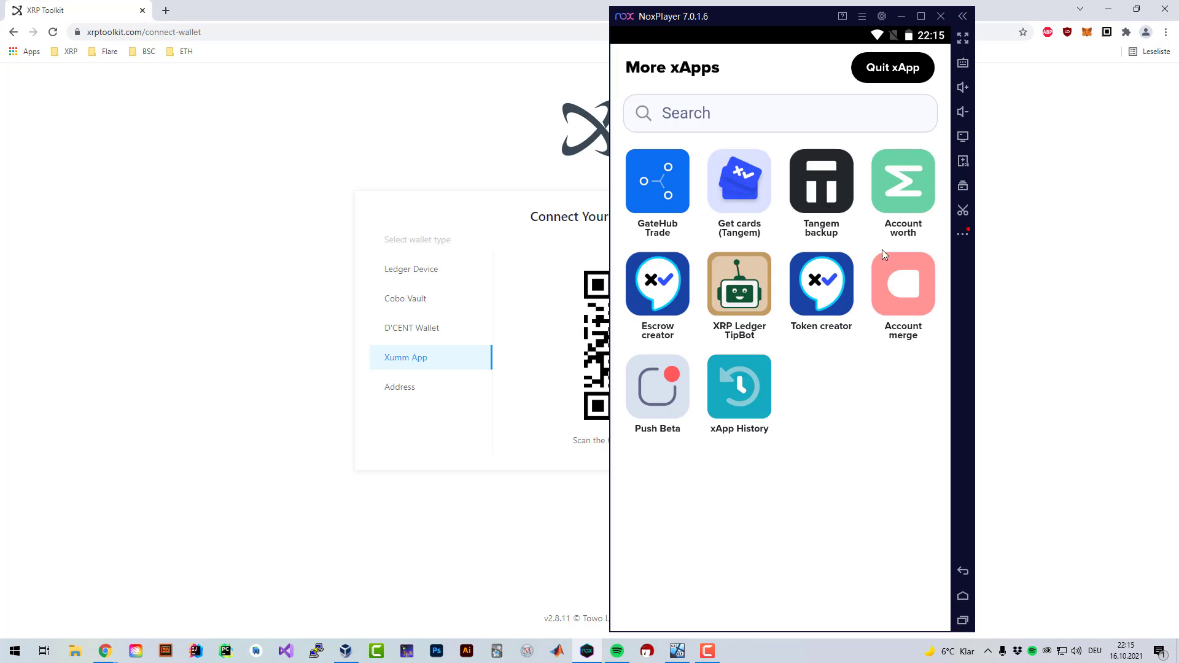
left_click(898, 300)
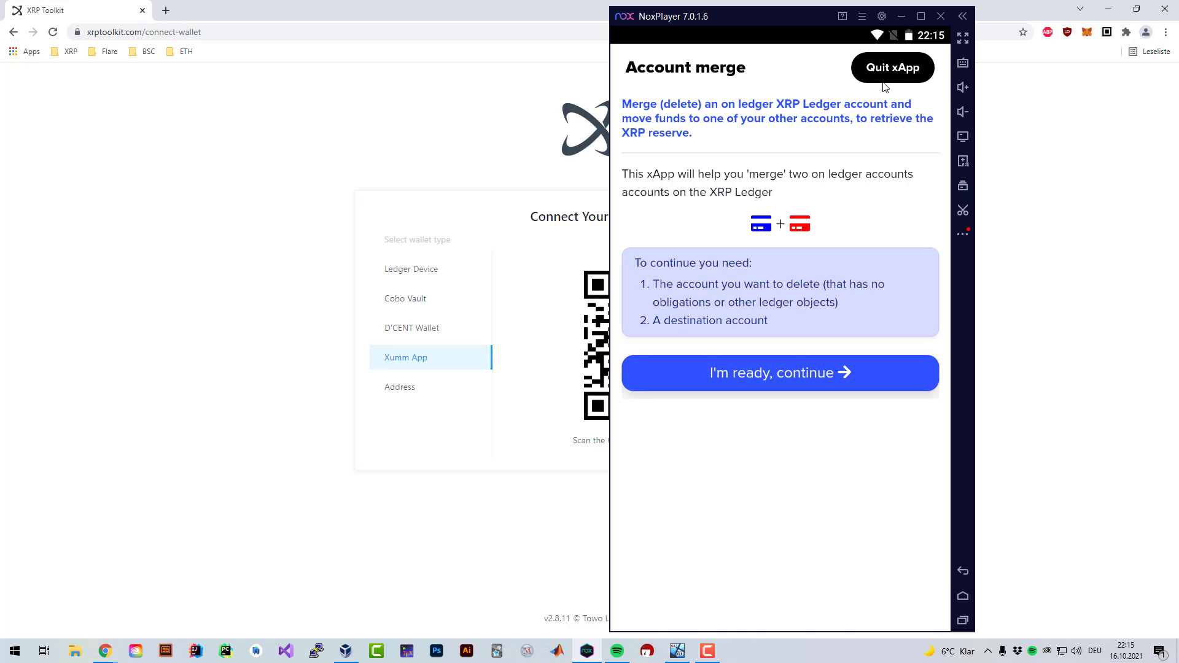
- Quit the Account merge xApp after reading its required-accounts intro
left_click(894, 69)
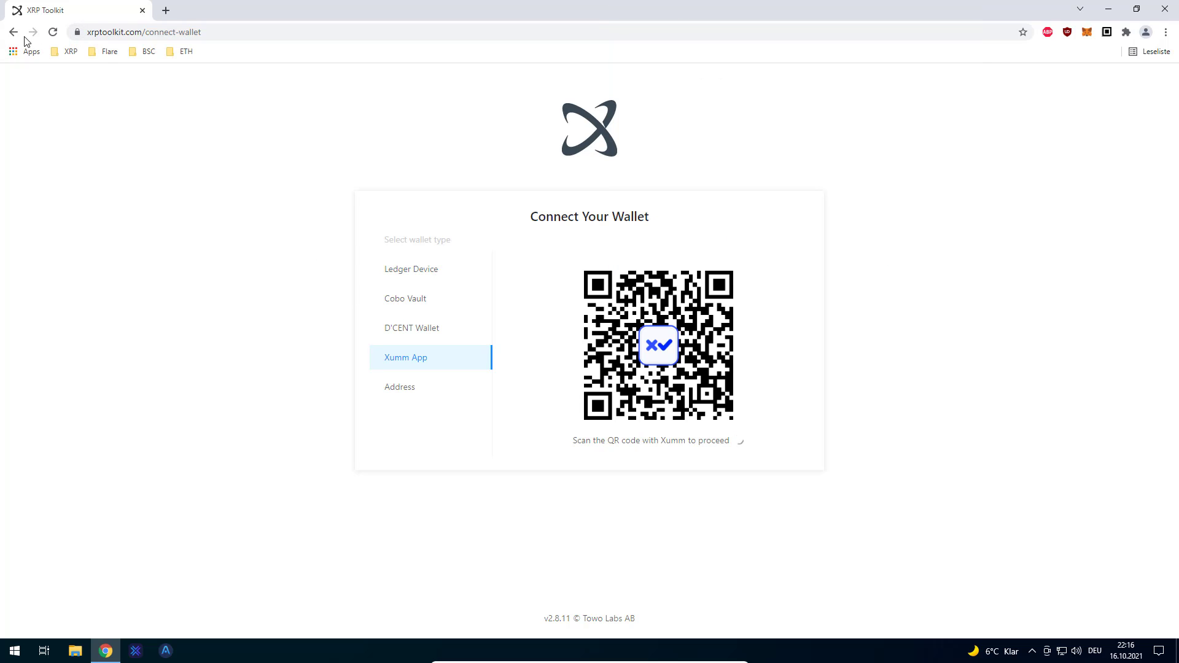
- Generate a new Xumm sign-in QR code on XRP Toolkit's Connect Wallet page
left_click(13, 32)
left_click(90, 31)
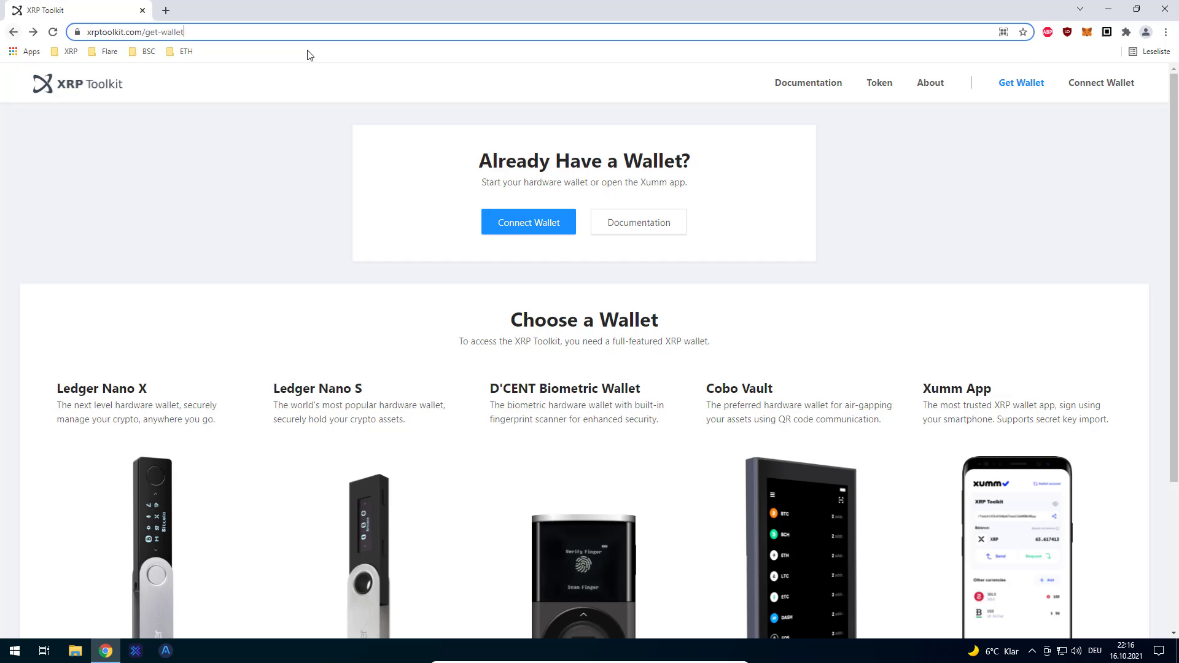
left_click(526, 227)
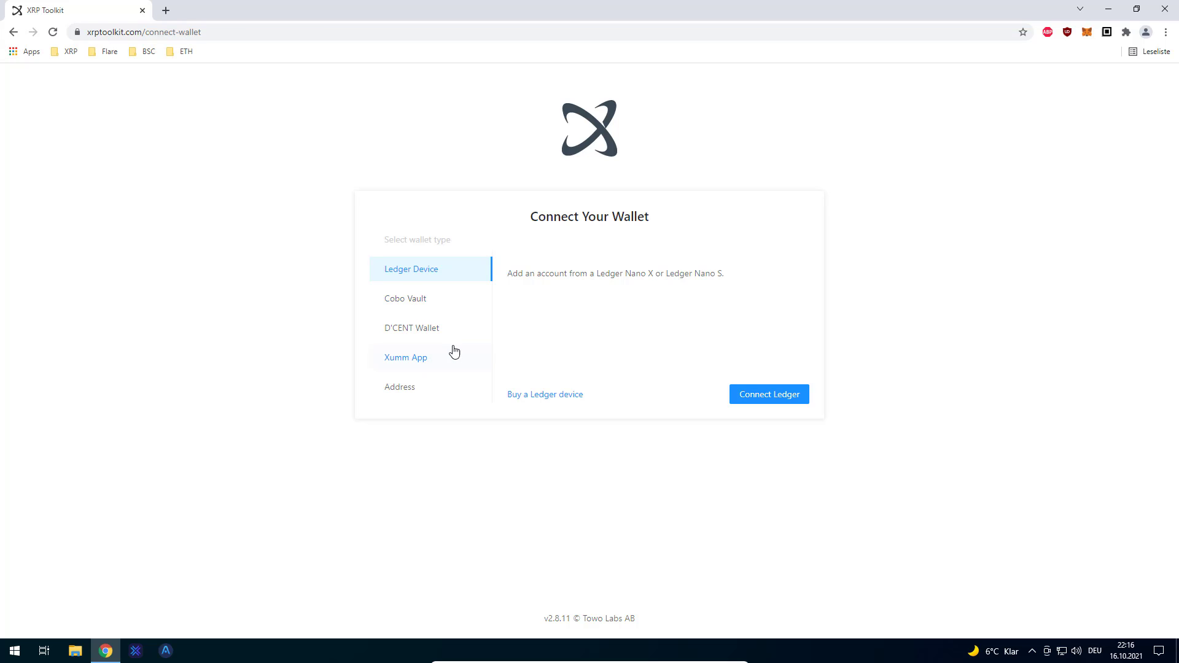
left_click(436, 367)
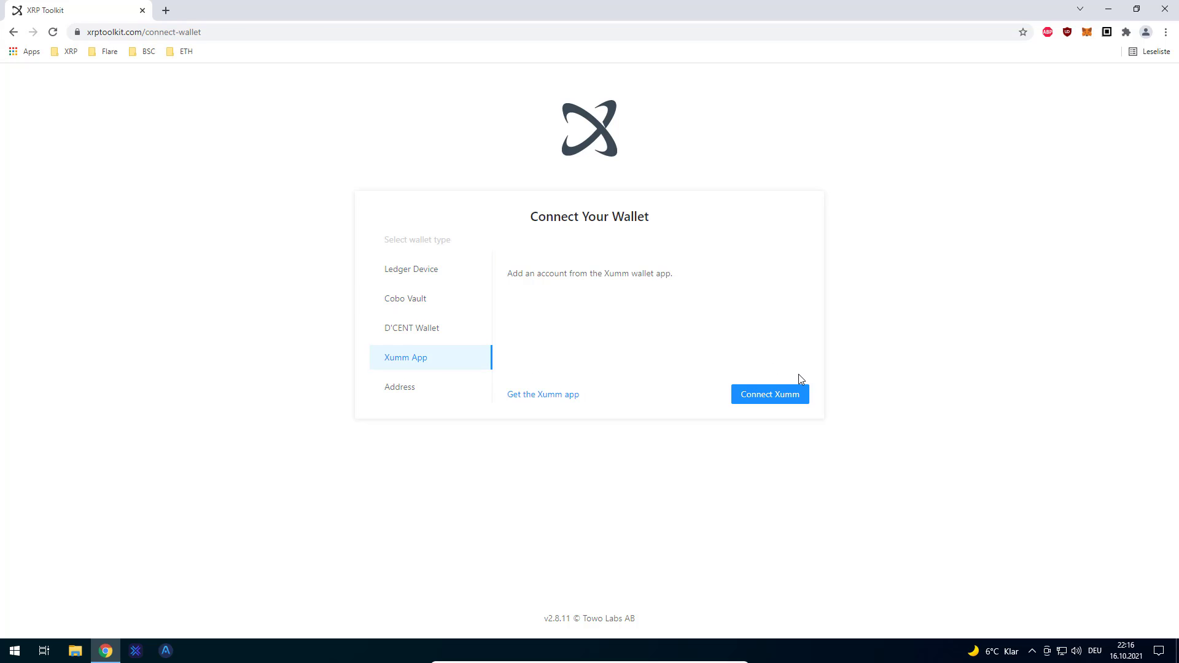
left_click(775, 398)
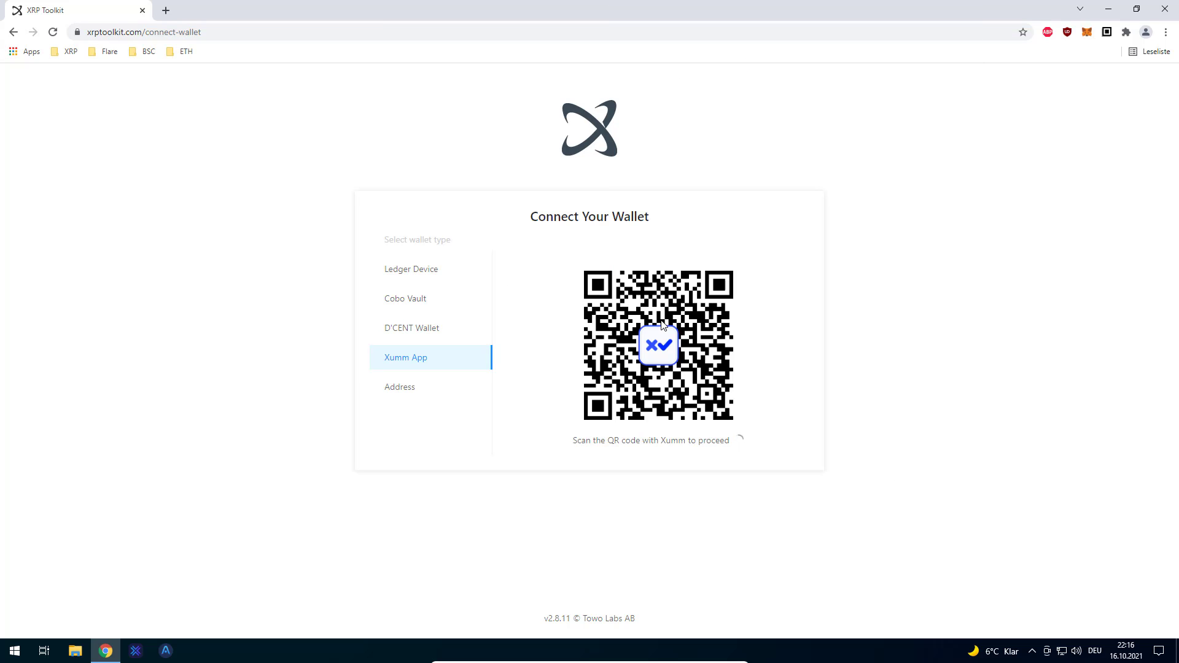
- Copy the QR image address as a sign link with the _q.png suffix removed
right_click(692, 350)
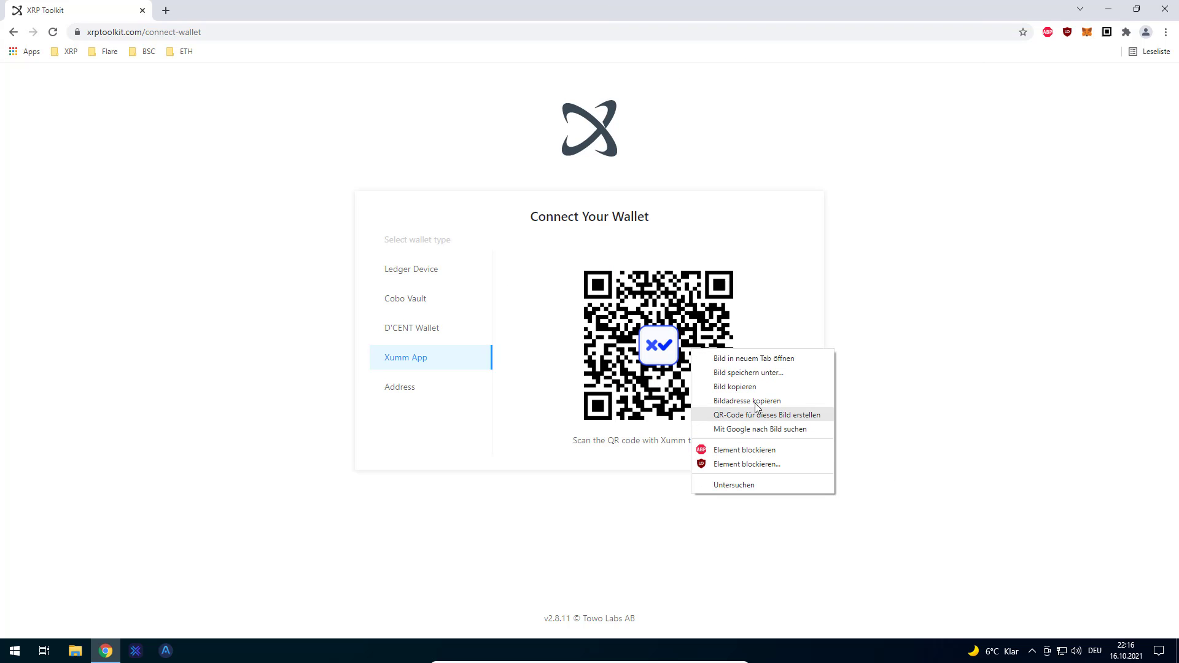
left_click(747, 401)
key("ctrl+t")
key("ctrl+v")
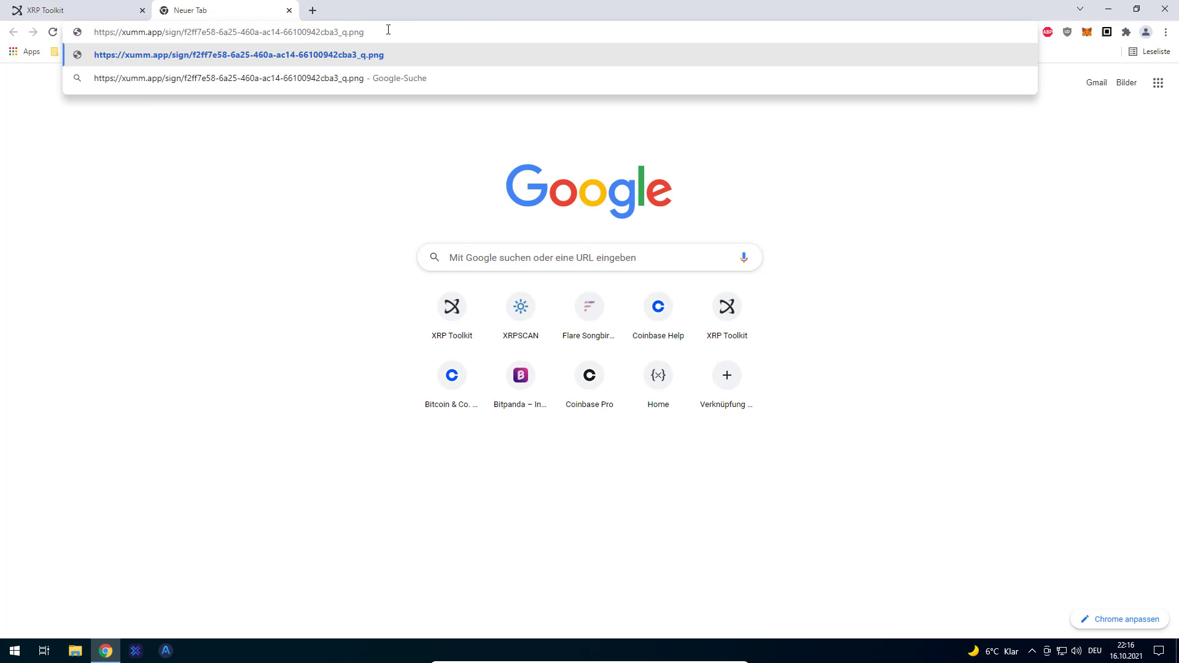
key("shift+Left")
key("shift+Left")
key("shift+Left")
key("shift+Left")
key("shift+Left")
key("shift+Left")
key("BackSpace")
key("ctrl+a")
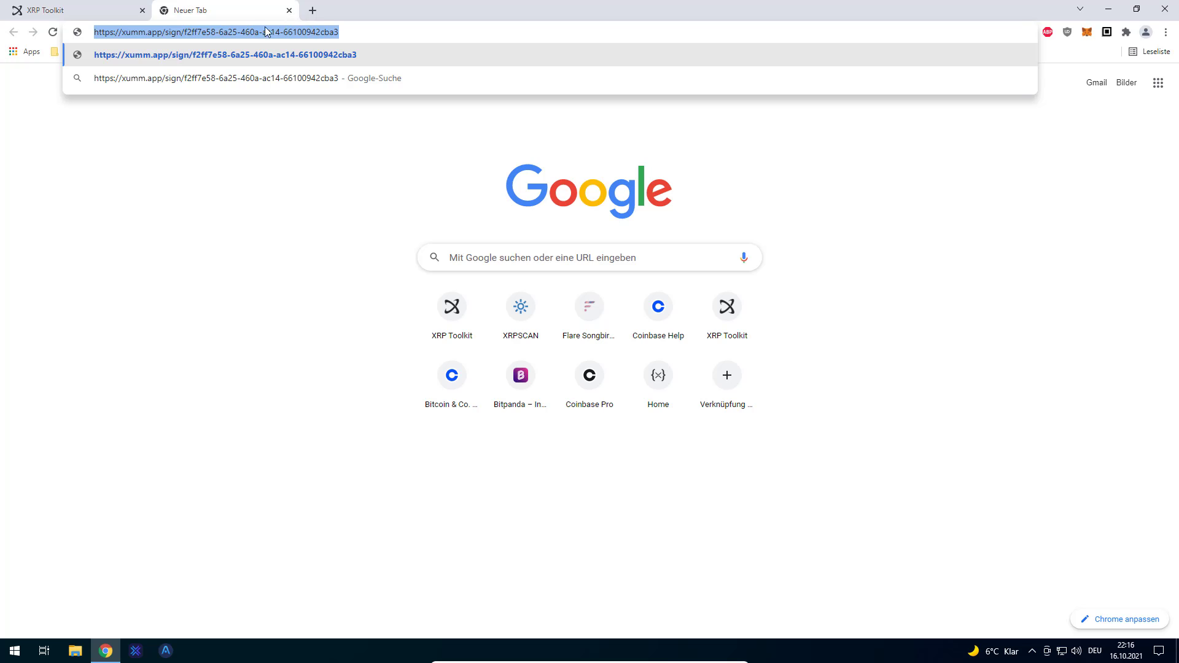
left_click(369, 32)
key("ctrl+w")
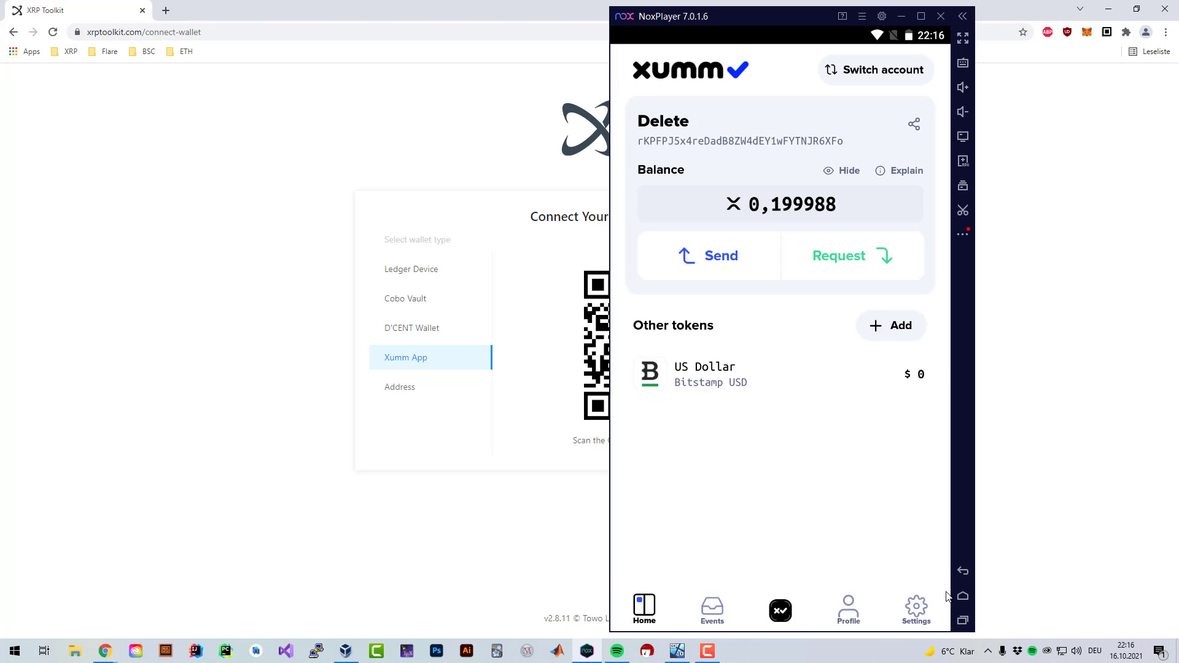
- Open the copied sign link in Xumm through the emulator's web browser
left_click(963, 596)
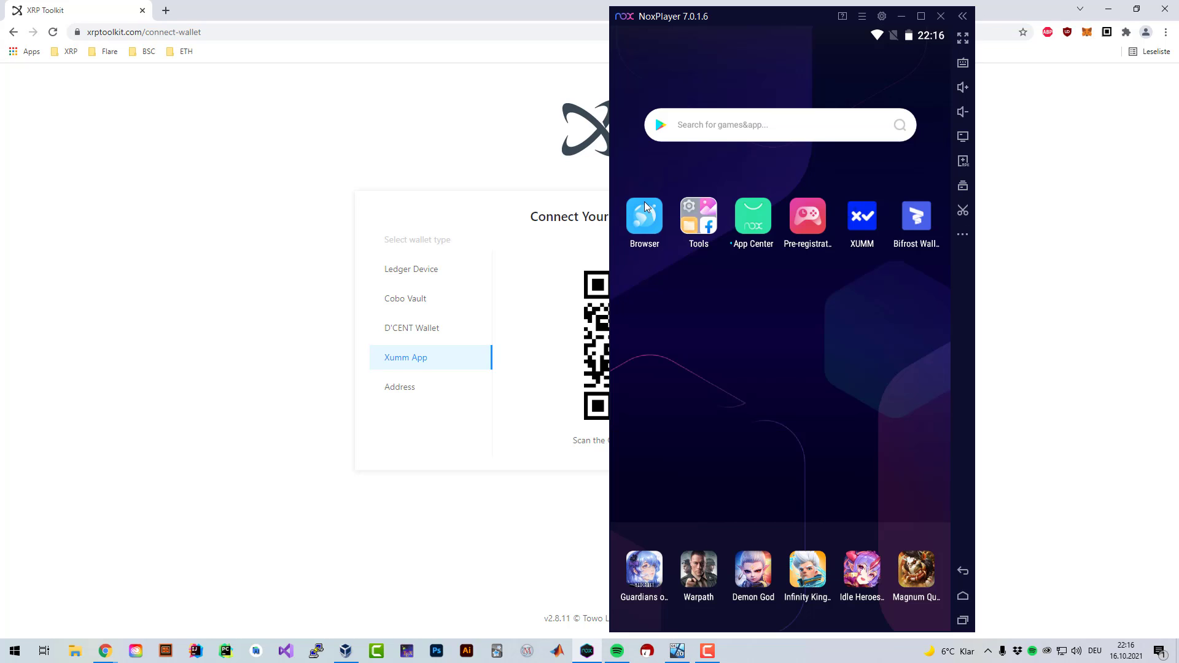
left_click(643, 209)
left_click(736, 69)
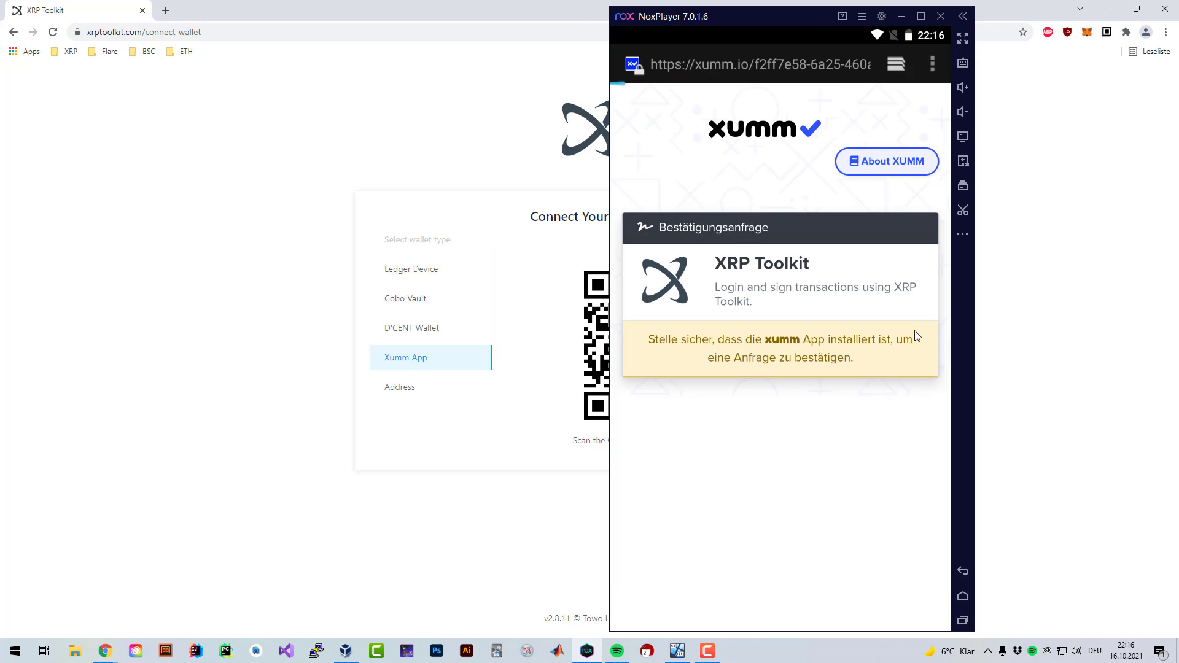
left_click(767, 392)
- Unlock Xumm with the app passcode and accept the XRP Toolkit sign-in request
left_click(681, 396)
left_click(886, 402)
left_click(808, 457)
left_click(676, 459)
left_click(780, 457)
left_click(887, 458)
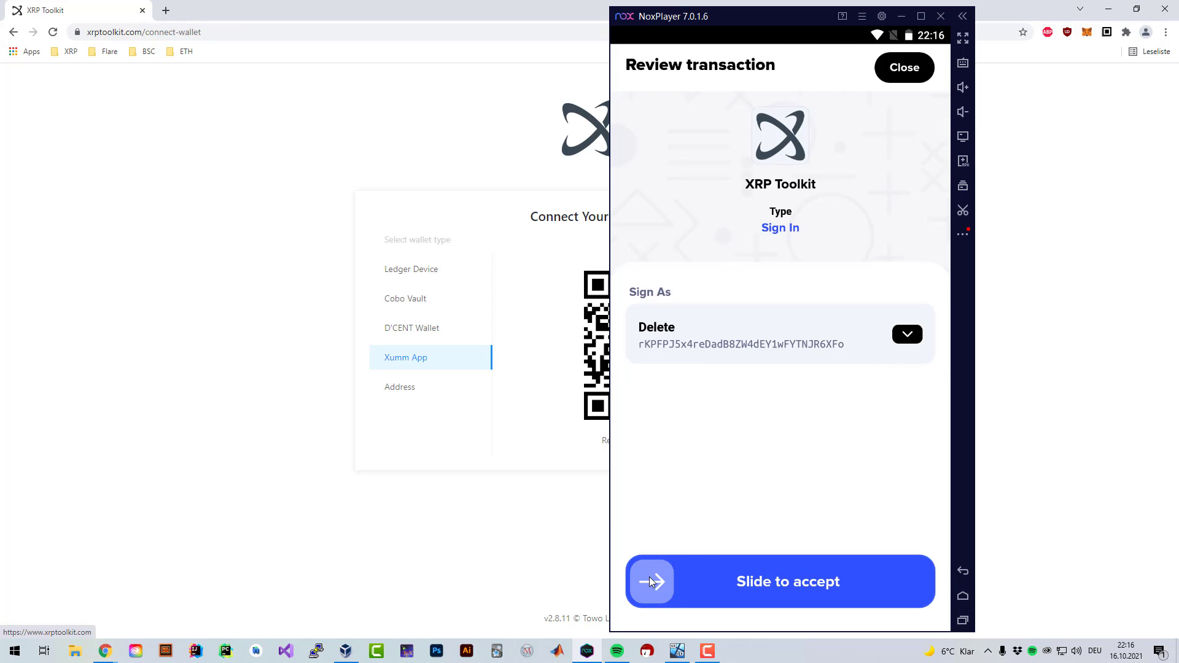
left_click_drag(645, 582, 909, 582)
- Finish signing with the passcode, close the confirmation, and note the 12.00 XRP reserve
type("135456")
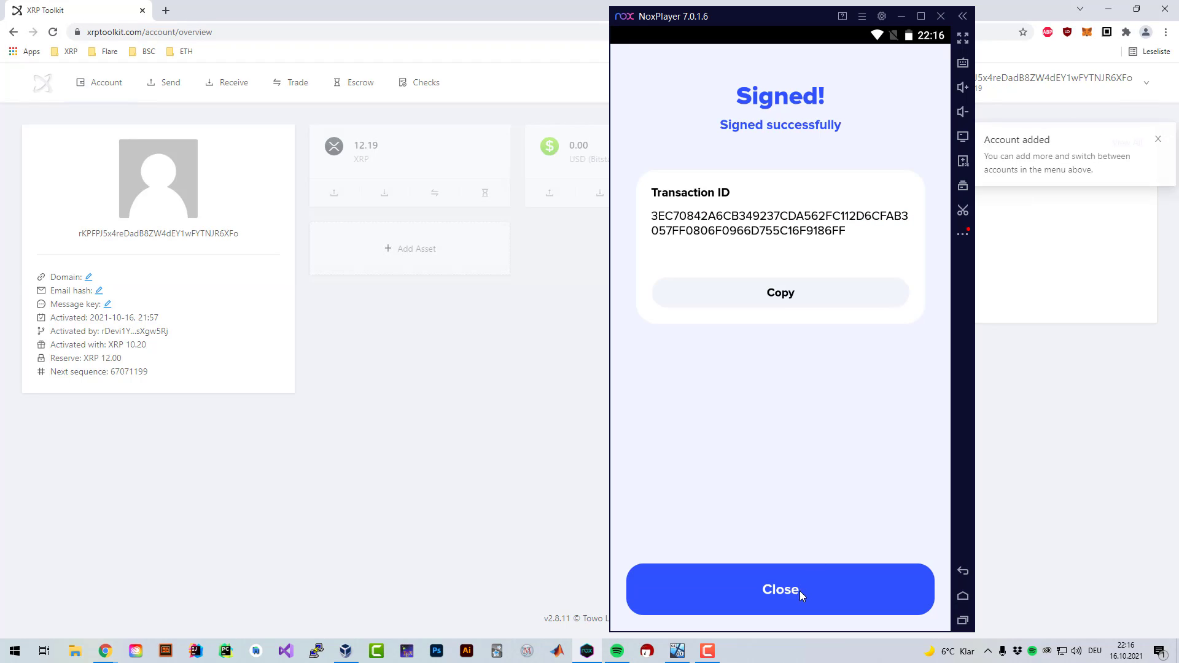
left_click(779, 590)
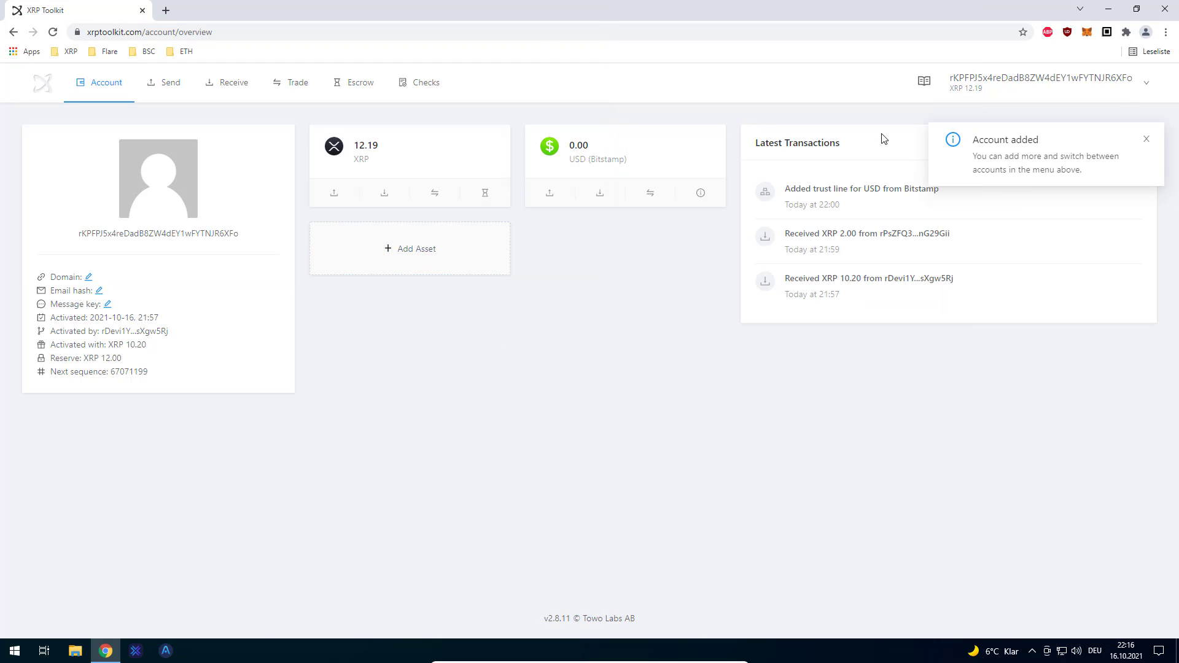
mouse_move(364, 142)
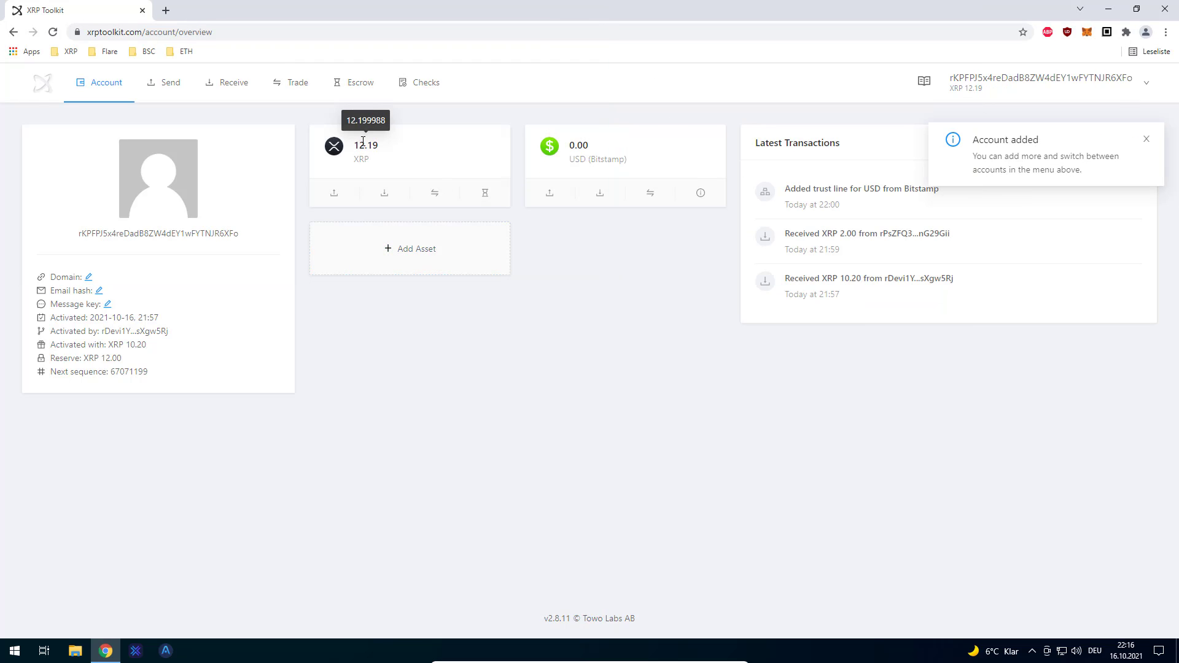
double_click(111, 358)
mouse_move(581, 143)
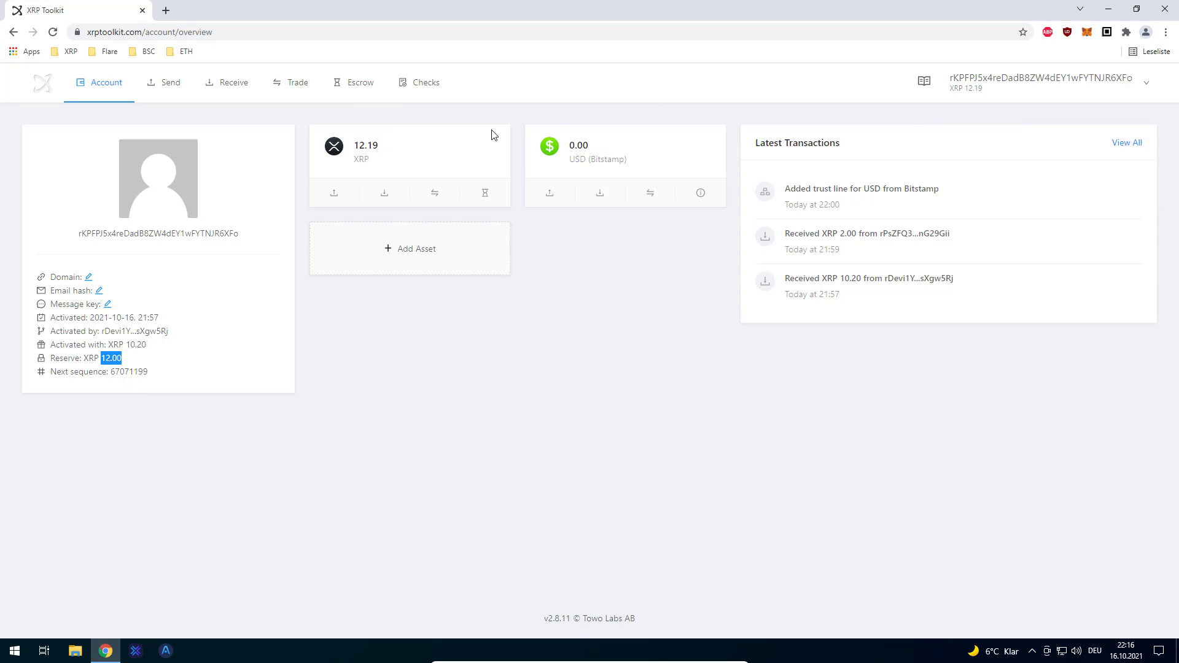
- In Account Properties, note the 5 XRP deletion cost and proceed to Delete Account
mouse_move(109, 88)
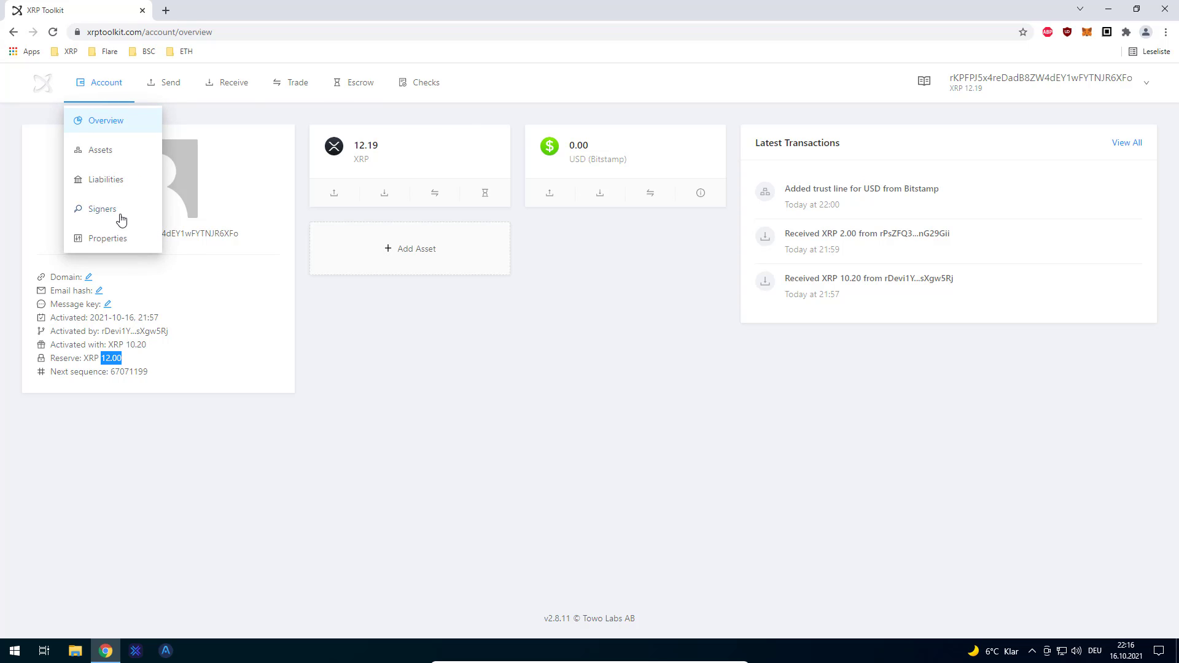
left_click(116, 240)
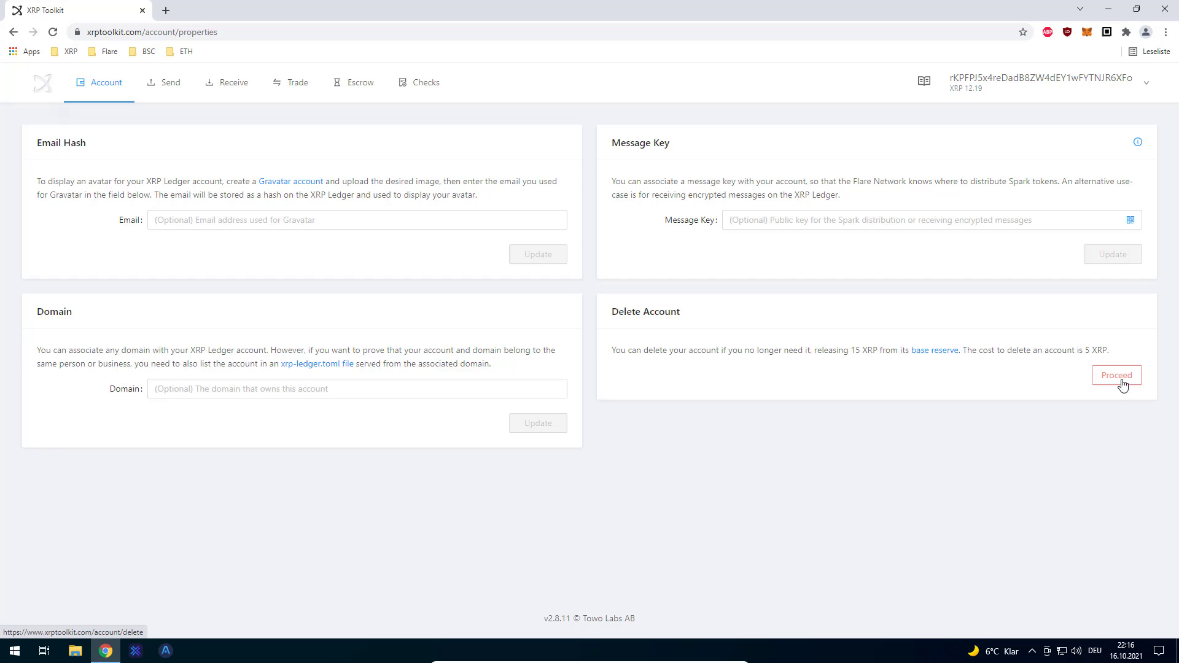
left_click_drag(1108, 350, 625, 347)
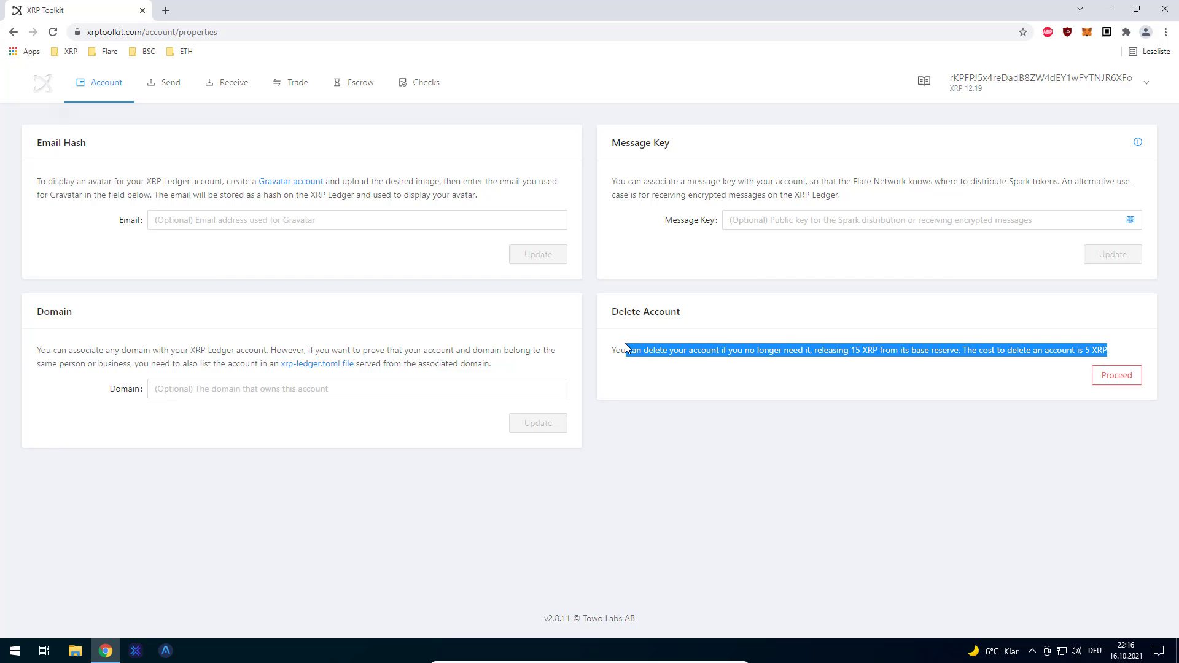
left_click(1065, 356)
left_click_drag(1084, 350, 1109, 351)
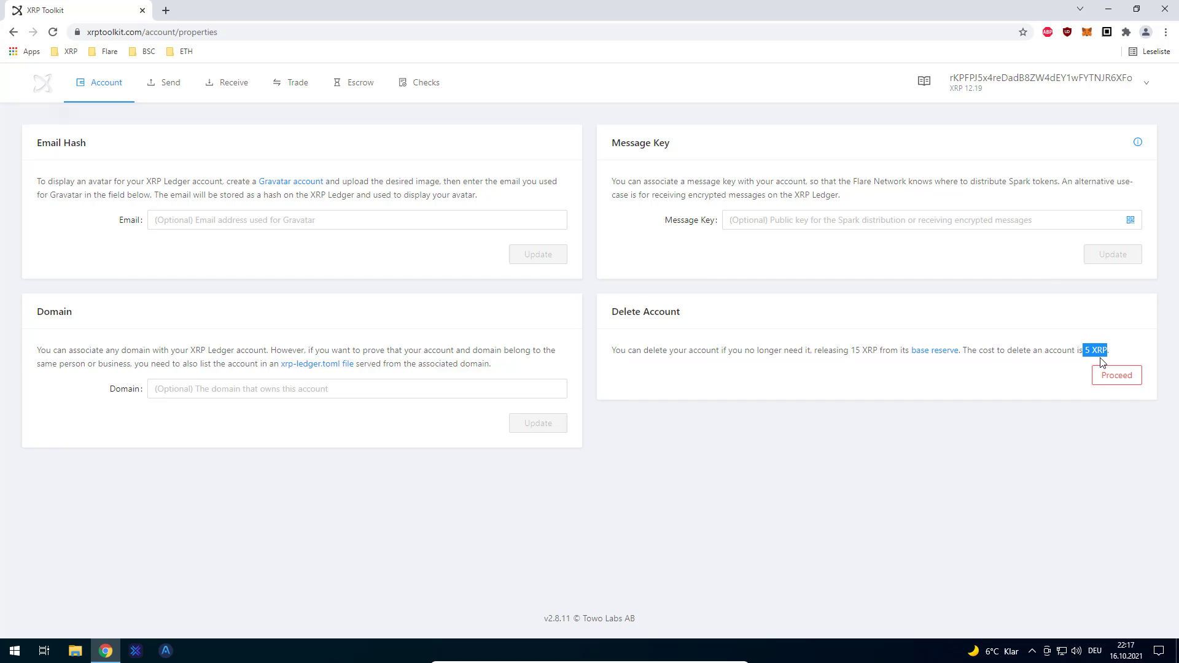
left_click(1117, 376)
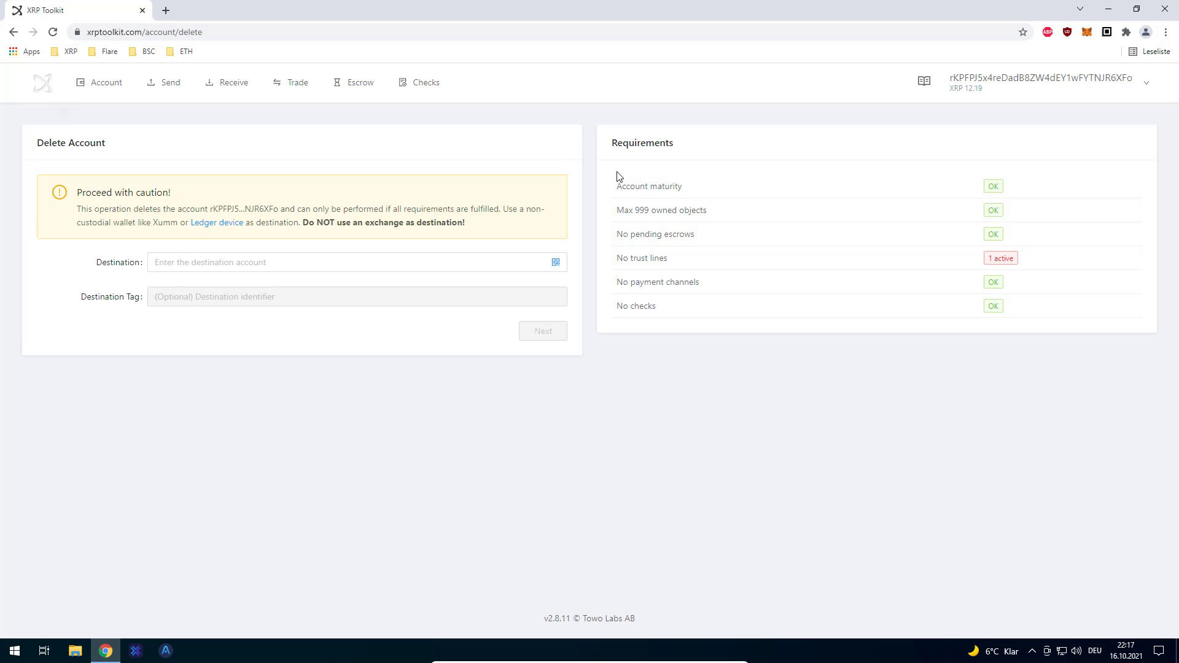
left_click_drag(617, 178, 1001, 316)
left_click(1020, 299)
double_click(664, 146)
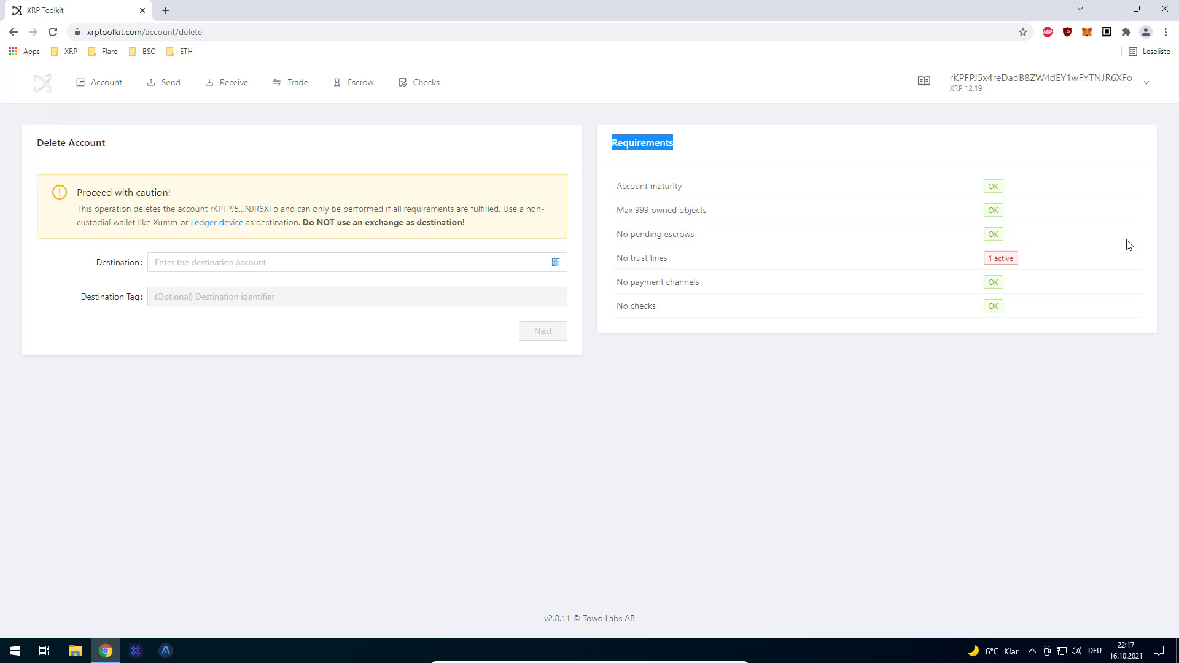
double_click(666, 187)
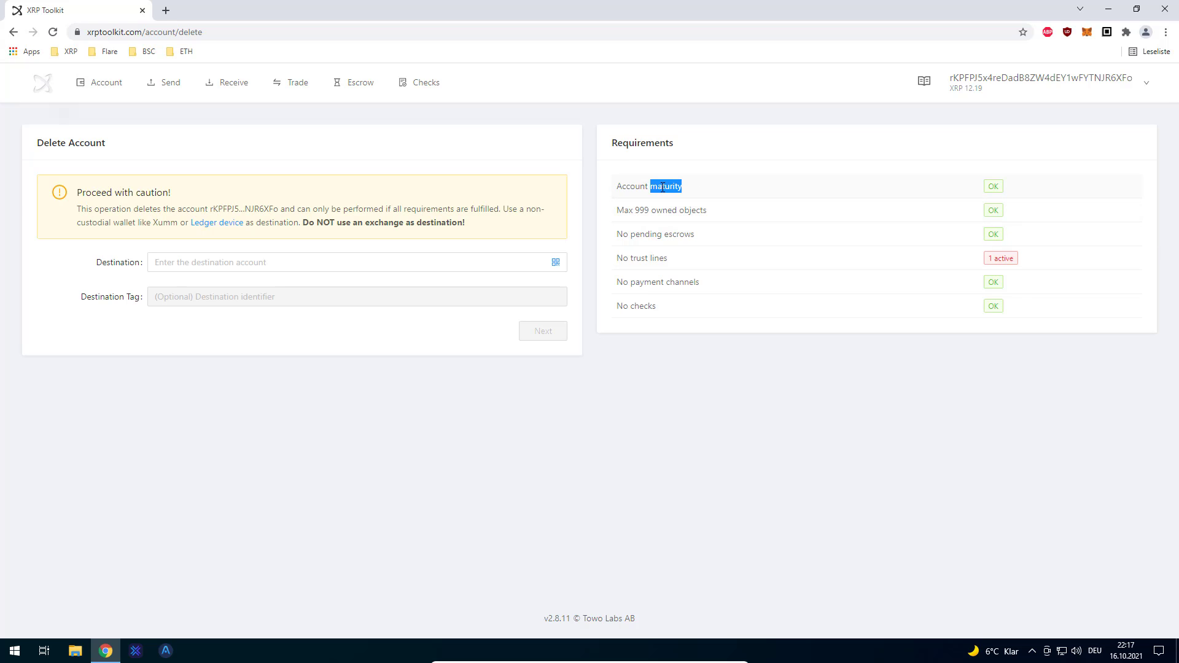
triple_click(663, 187)
left_click(648, 204)
triple_click(640, 212)
left_click(653, 215)
left_click_drag(643, 232, 717, 241)
left_click_drag(616, 258, 704, 282)
left_click_drag(616, 311, 687, 312)
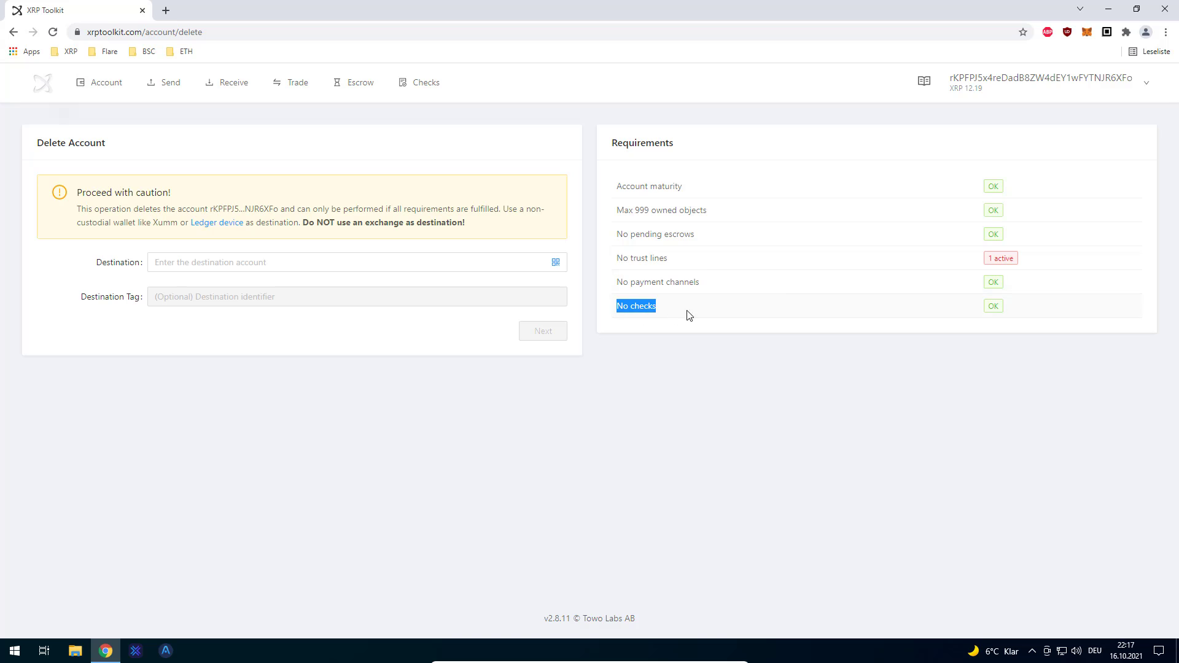
triple_click(634, 257)
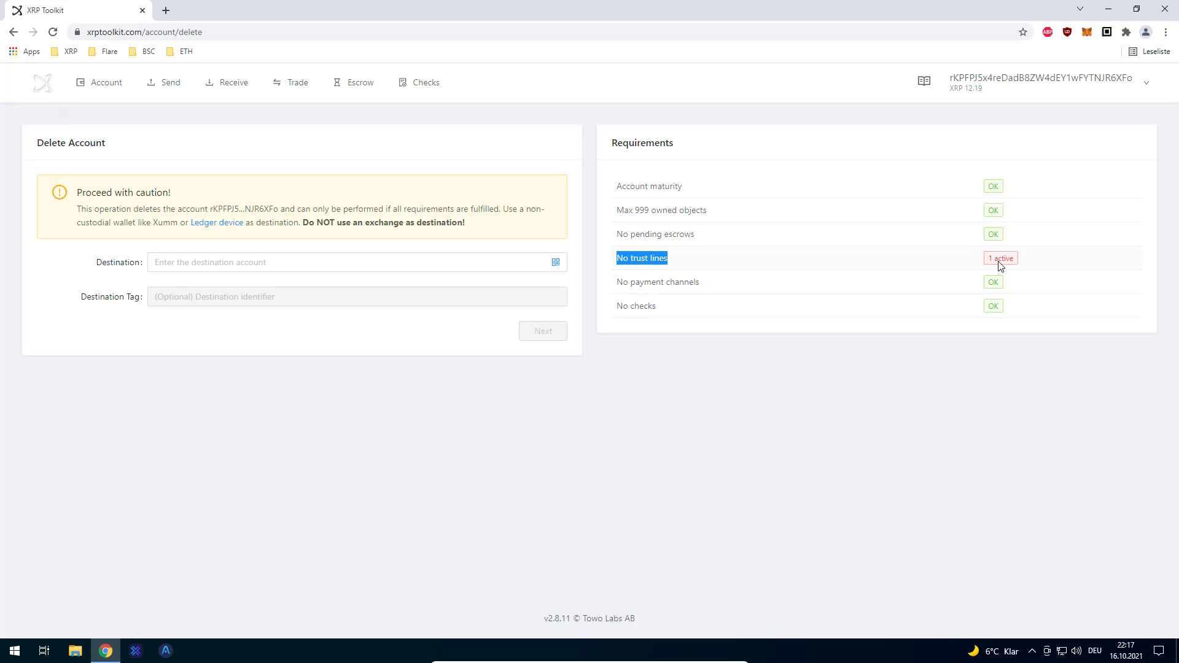
left_click_drag(998, 263, 1005, 257)
mouse_move(114, 82)
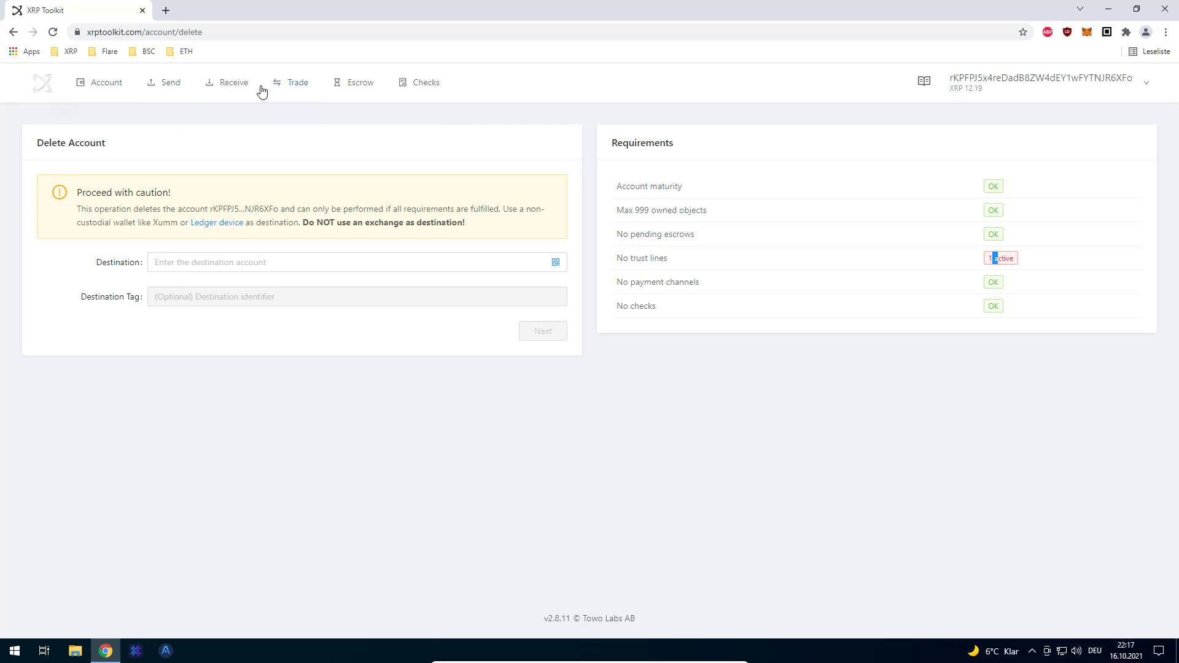
triple_click(1035, 258)
left_click_drag(650, 256, 163, 119)
mouse_move(117, 82)
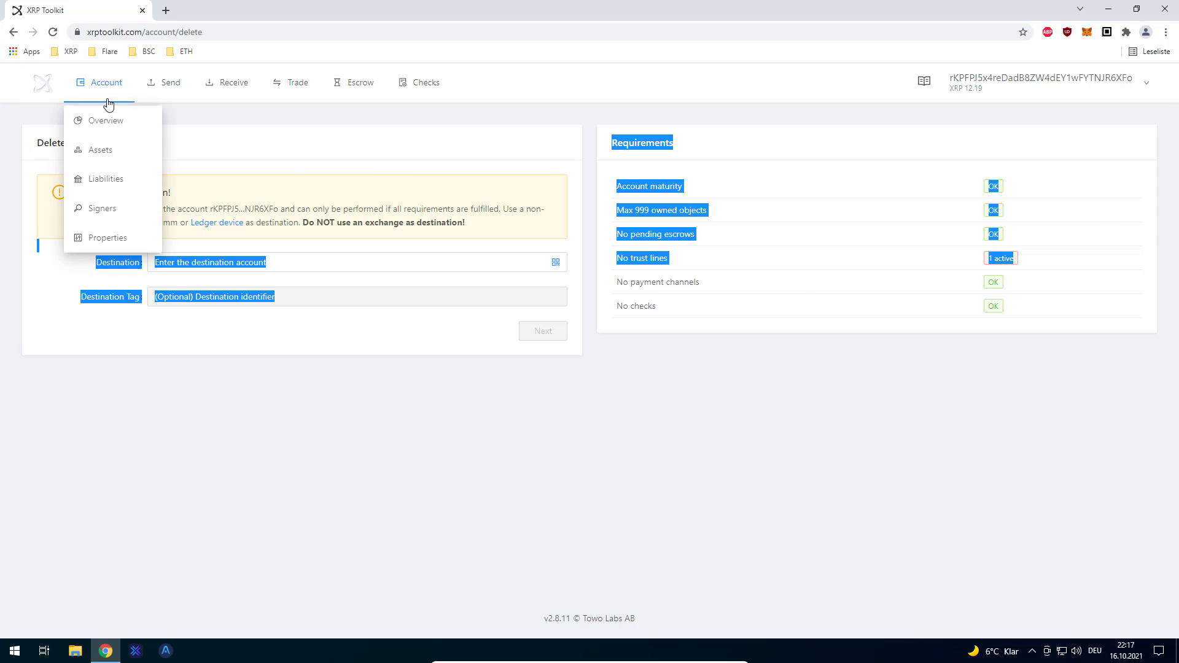
- Remove the USD (Bitstamp) trust line from the account's trusted assets in XRP Toolkit
left_click(147, 121)
left_click(700, 193)
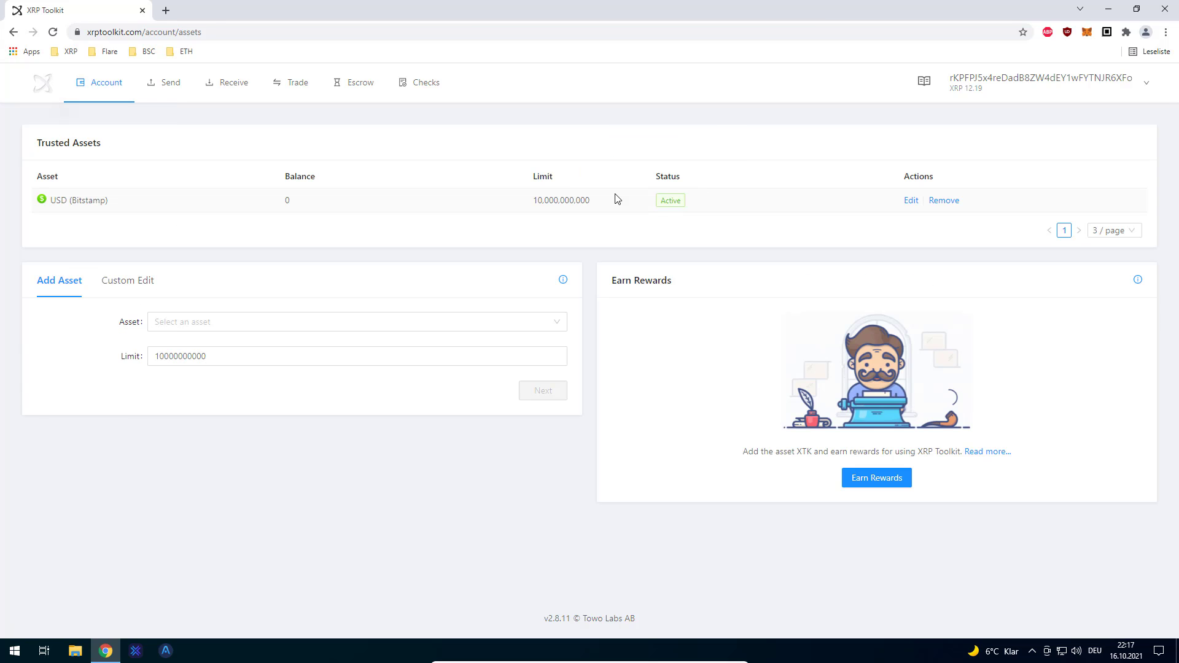
left_click(944, 200)
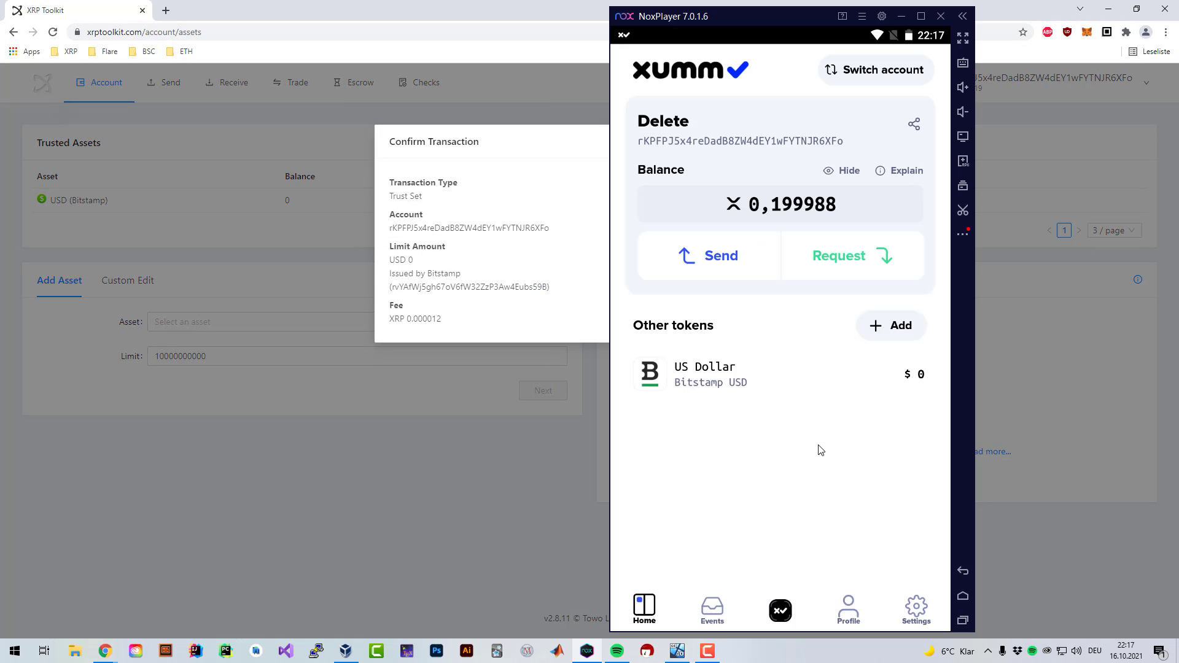
- Approve the Trust Set removal request in Xumm with the passcode
left_click(700, 613)
left_click(682, 241)
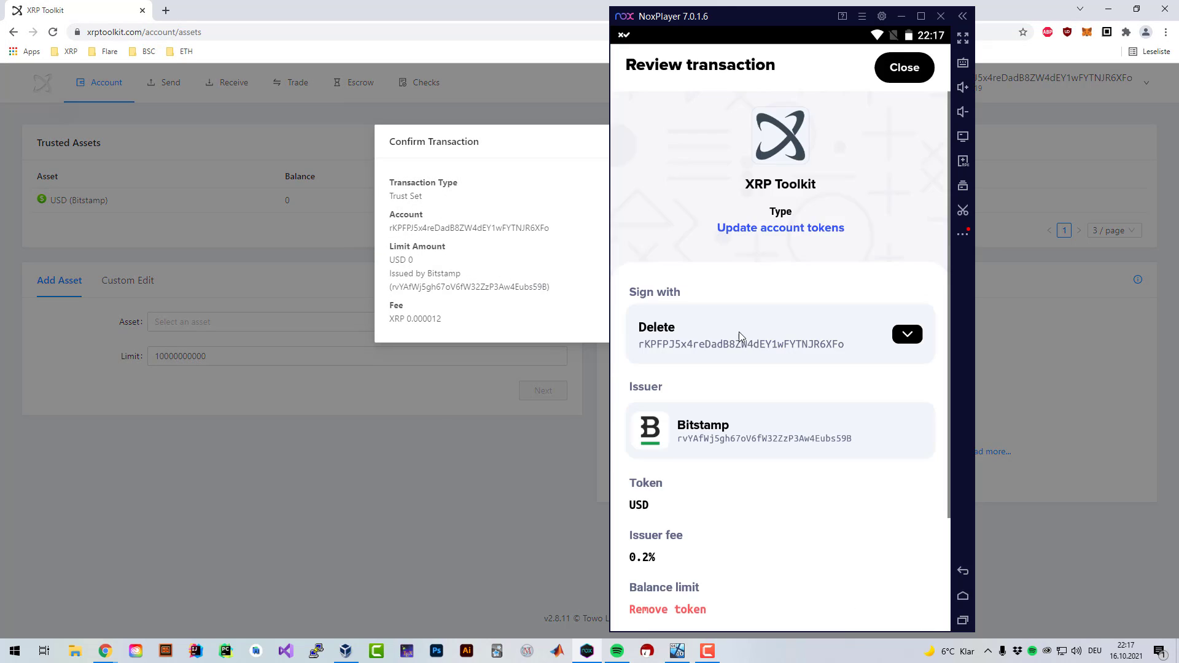
scroll(719, 482, "down", 3)
left_click_drag(647, 582, 860, 582)
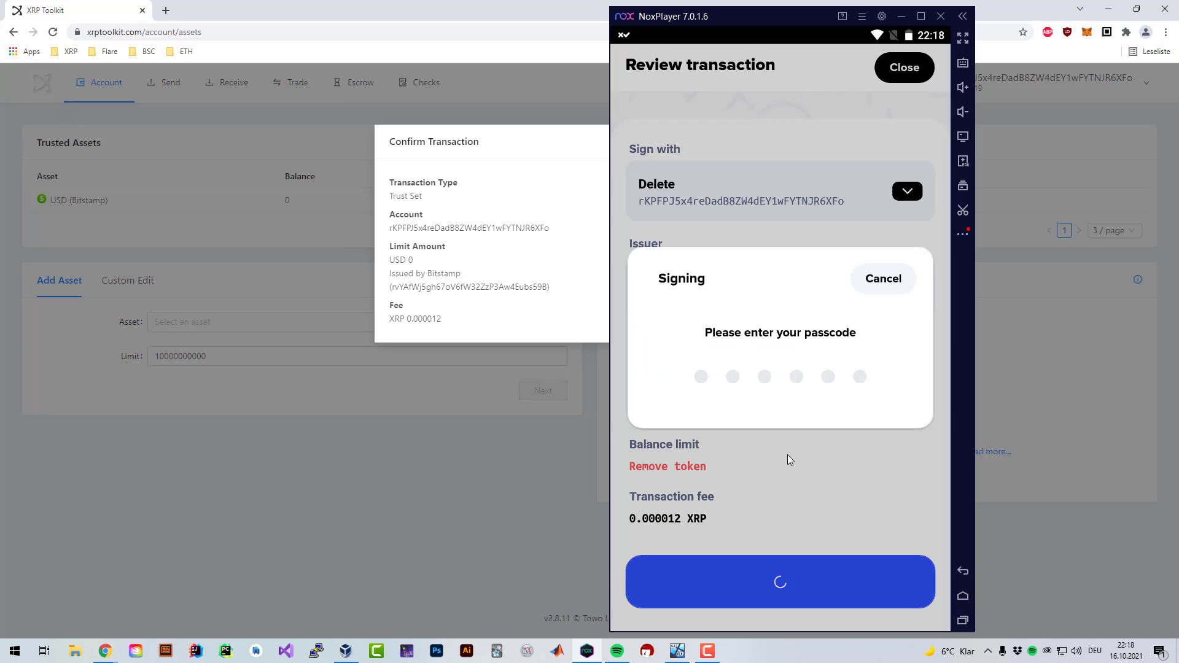
type("******")
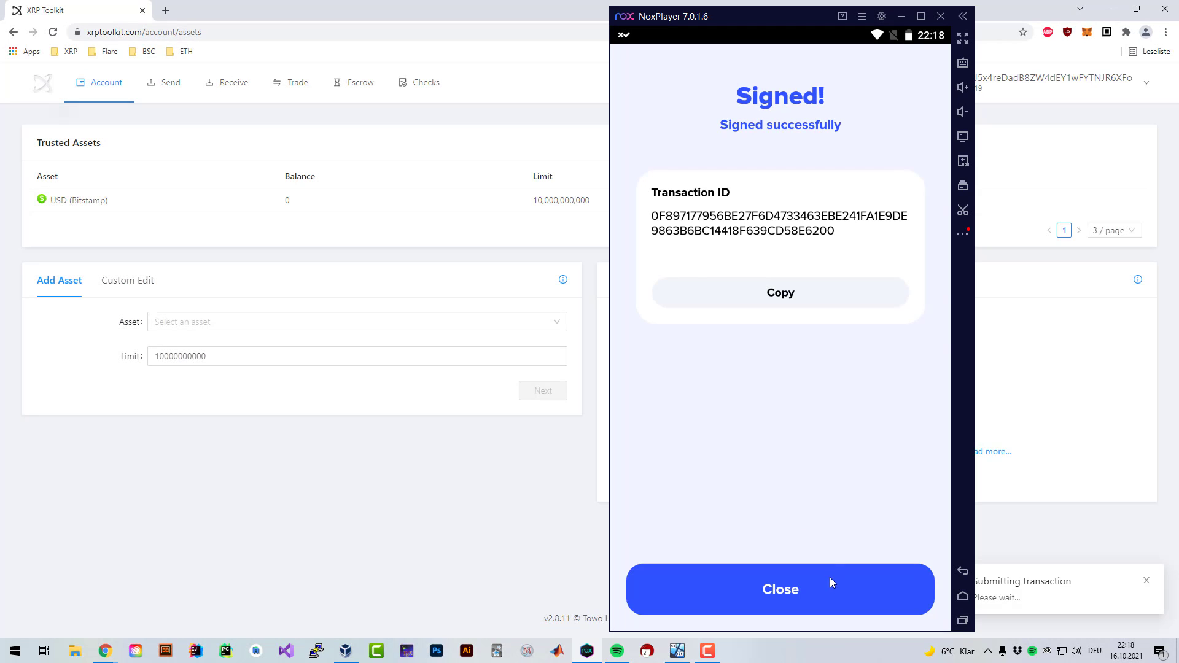
left_click(830, 583)
left_click(451, 484)
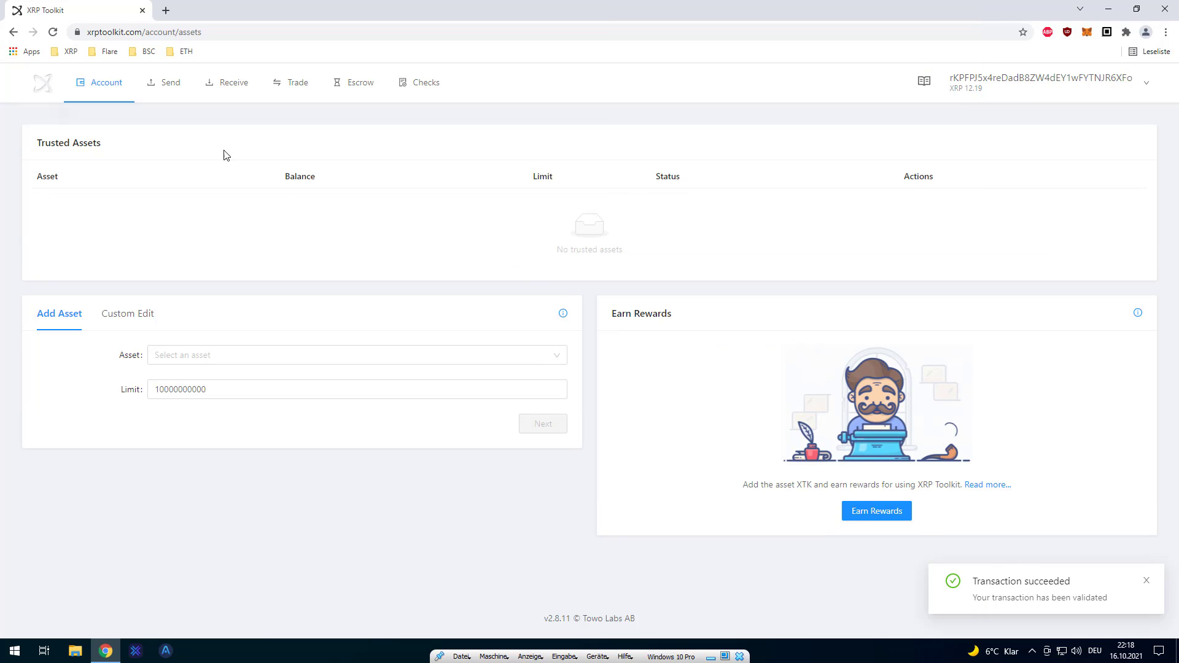
- Reopen Delete Account, confirm all requirements OK, and enter the XRPDEV address as destination
mouse_move(109, 85)
left_click(116, 237)
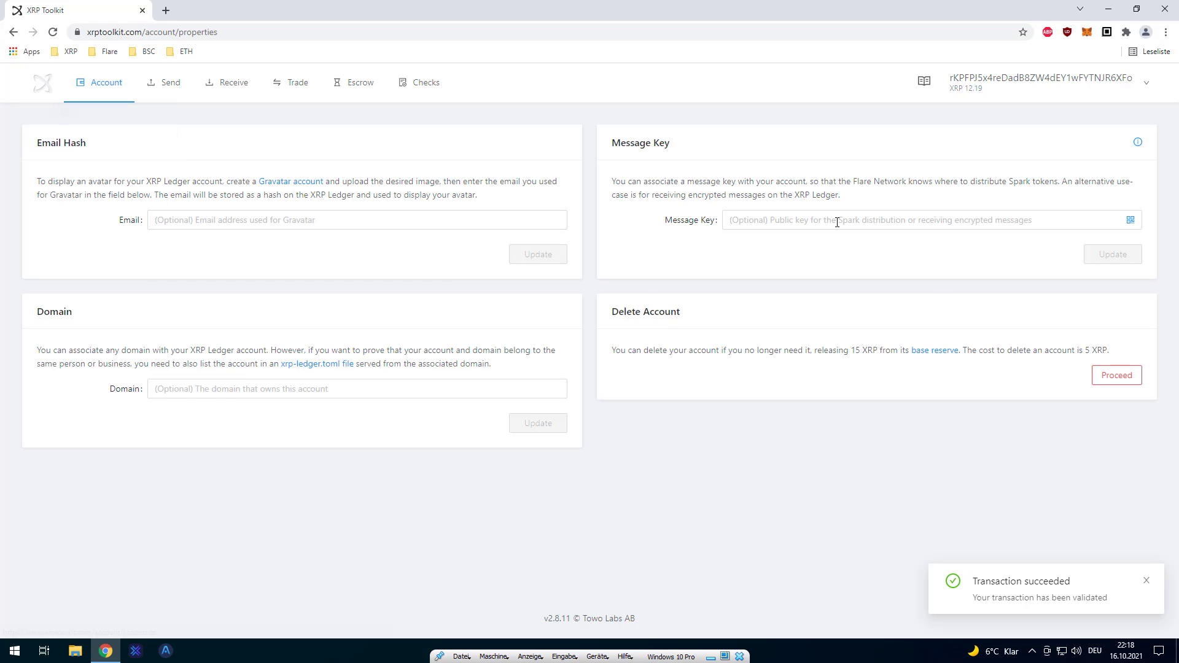
left_click(1115, 383)
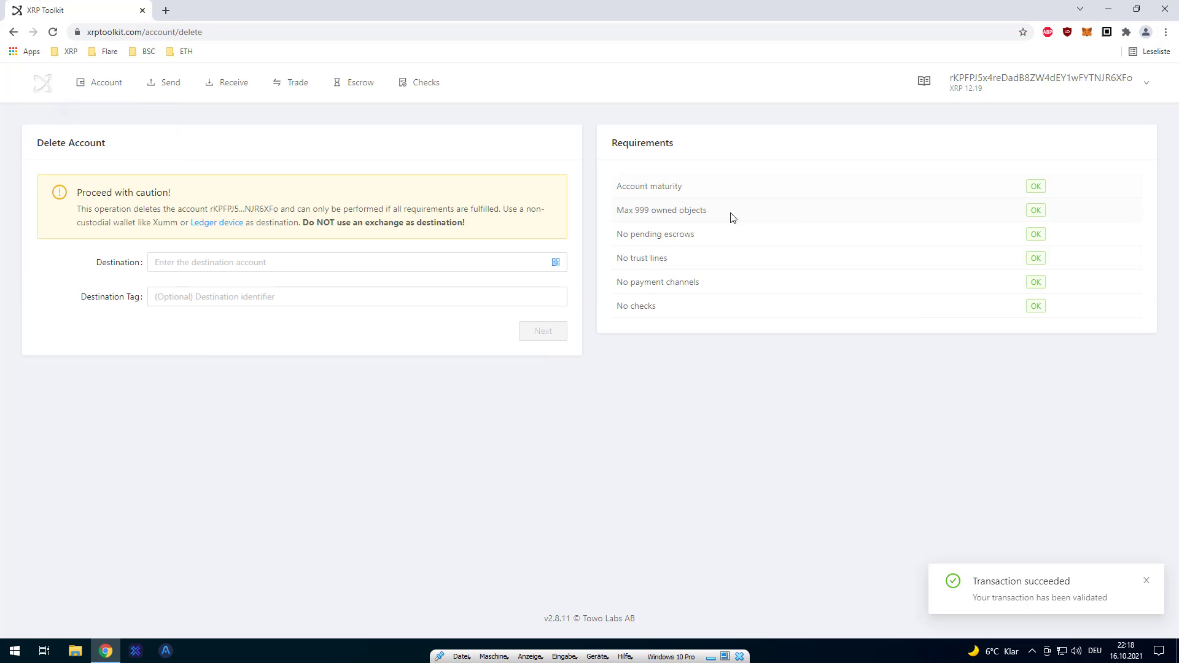
left_click_drag(1034, 171, 726, 183)
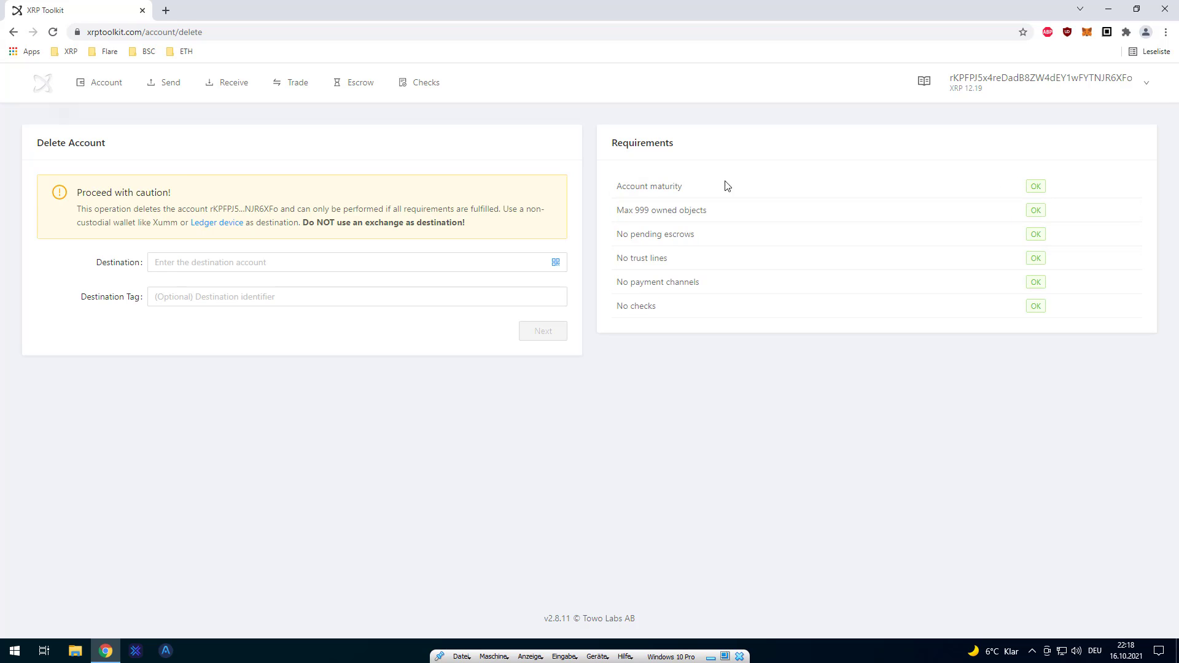
left_click(180, 269)
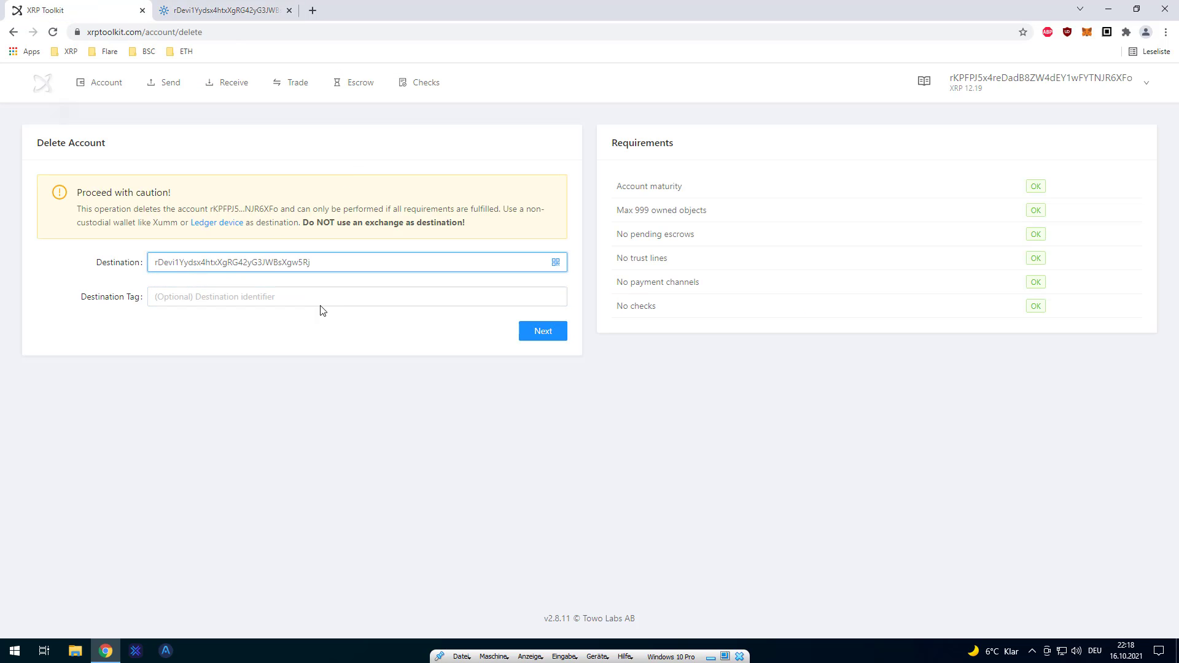
left_click(208, 301)
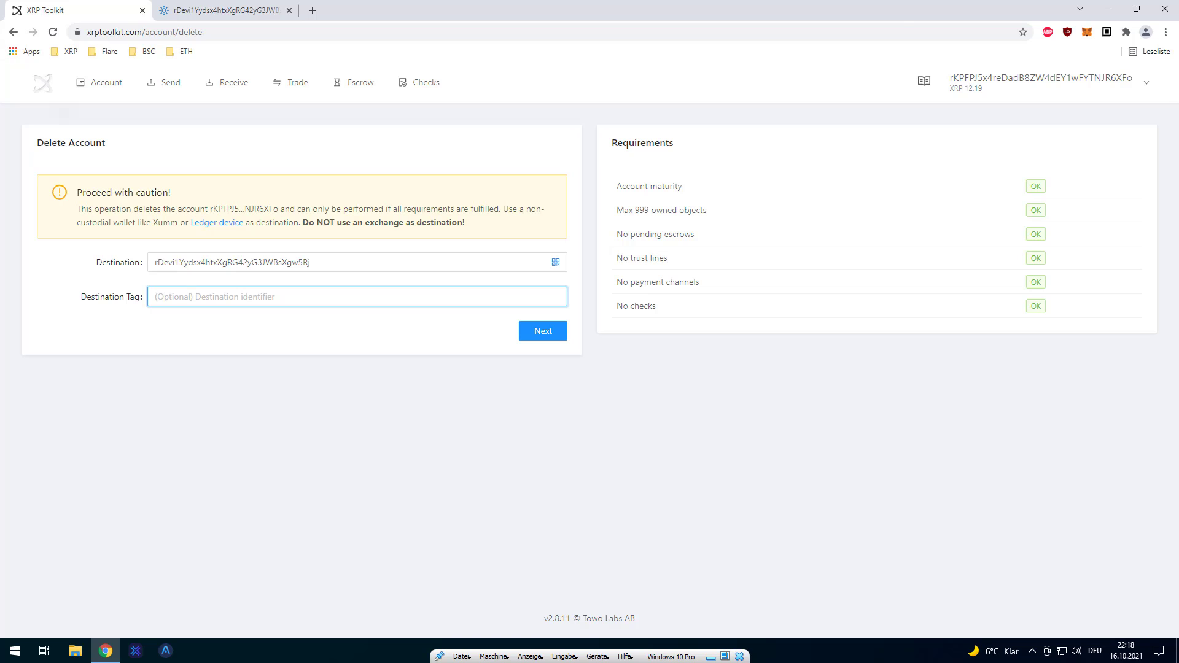
- Relaunch Account merge and sign in as the account to delete with the passcode
key("alt+Tab")
left_click(780, 611)
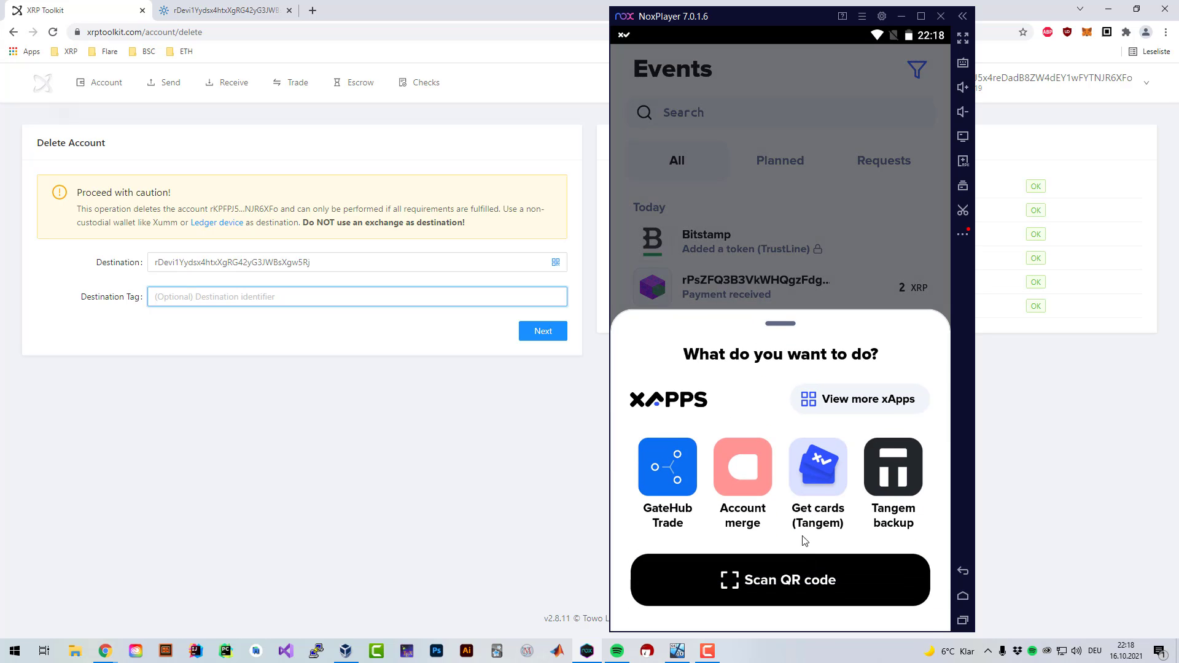
left_click(727, 488)
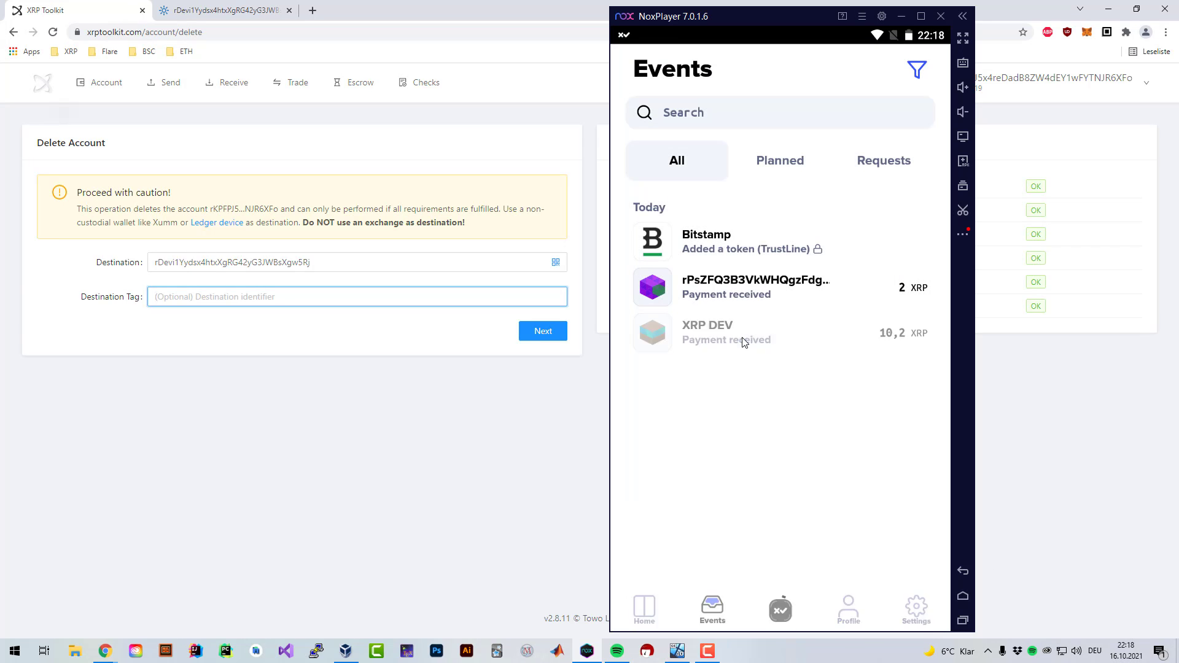
left_click(786, 381)
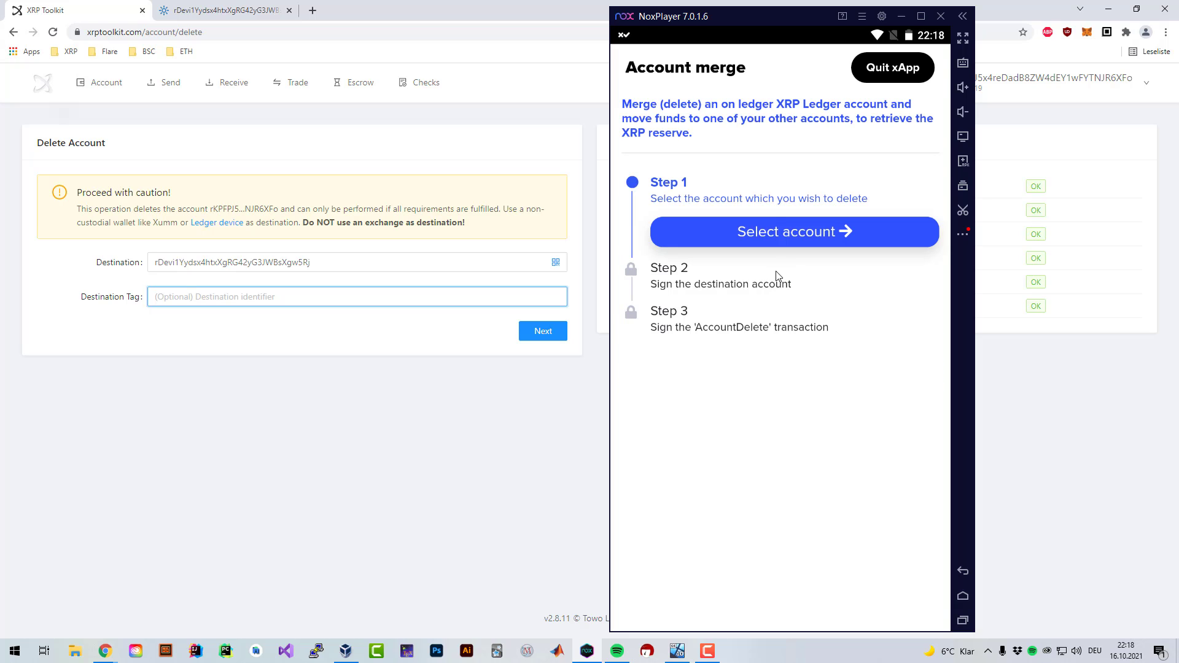
left_click(778, 220)
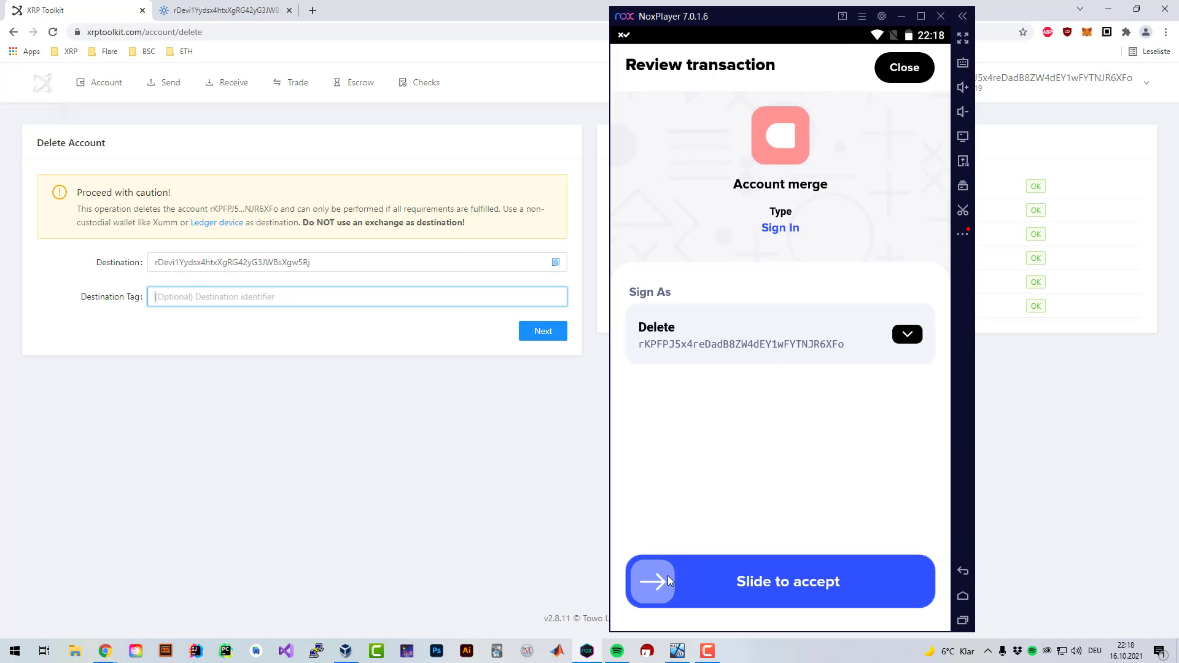
left_click_drag(668, 581, 896, 580)
type("******")
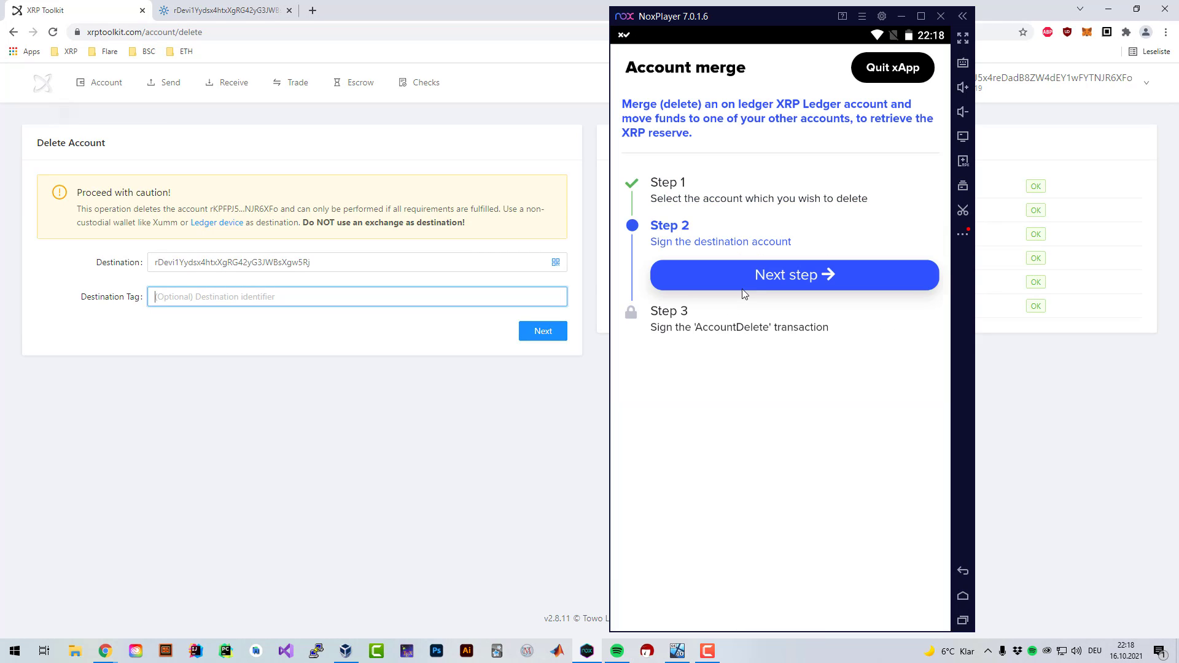
- Sign in with XRP DEV as the destination account and advance to the AccountDelete step
left_click(743, 277)
left_click(754, 350)
key("Escape")
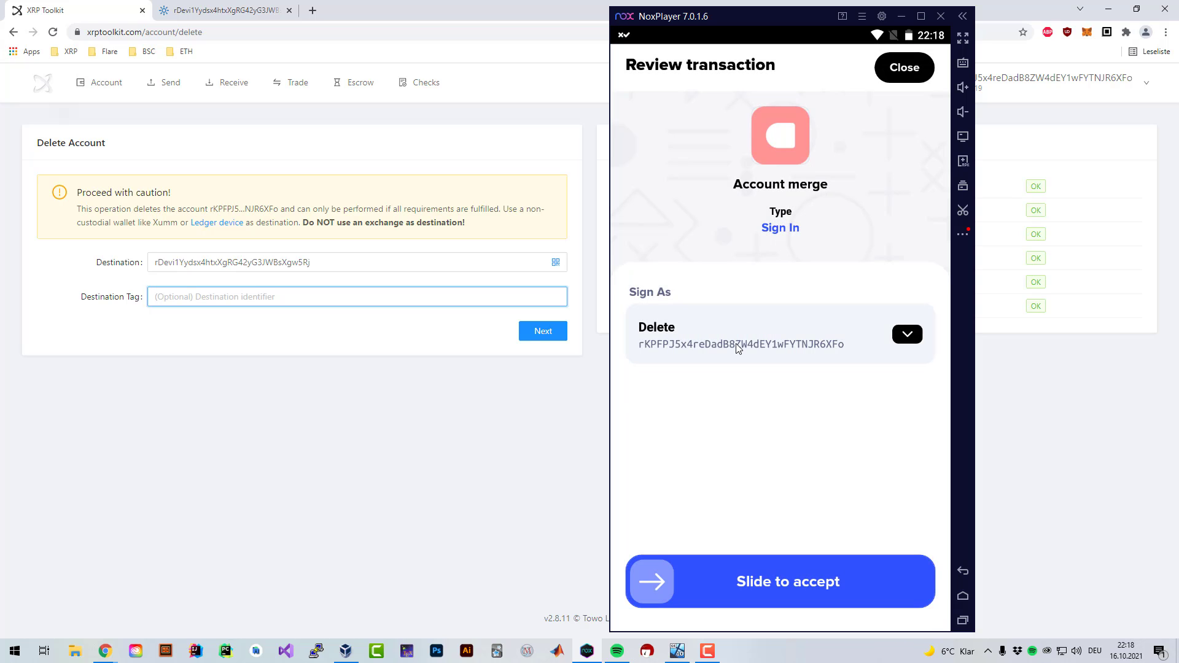
left_click(755, 344)
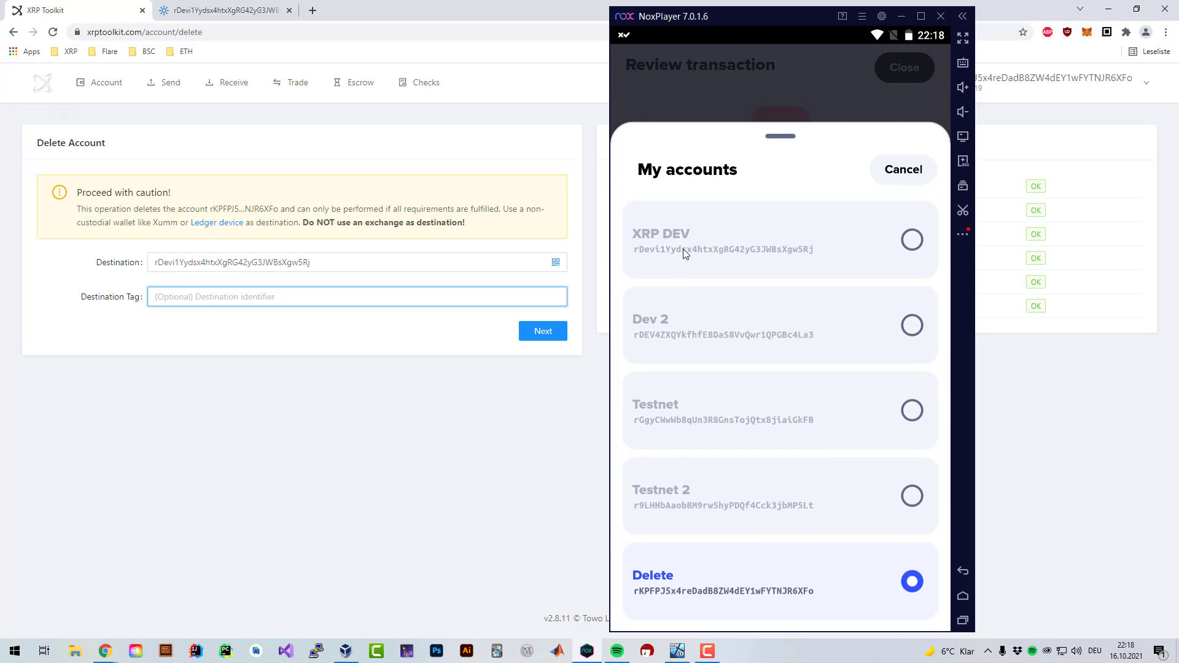
left_click(700, 276)
left_click_drag(652, 581, 876, 582)
type("123456")
left_click(809, 583)
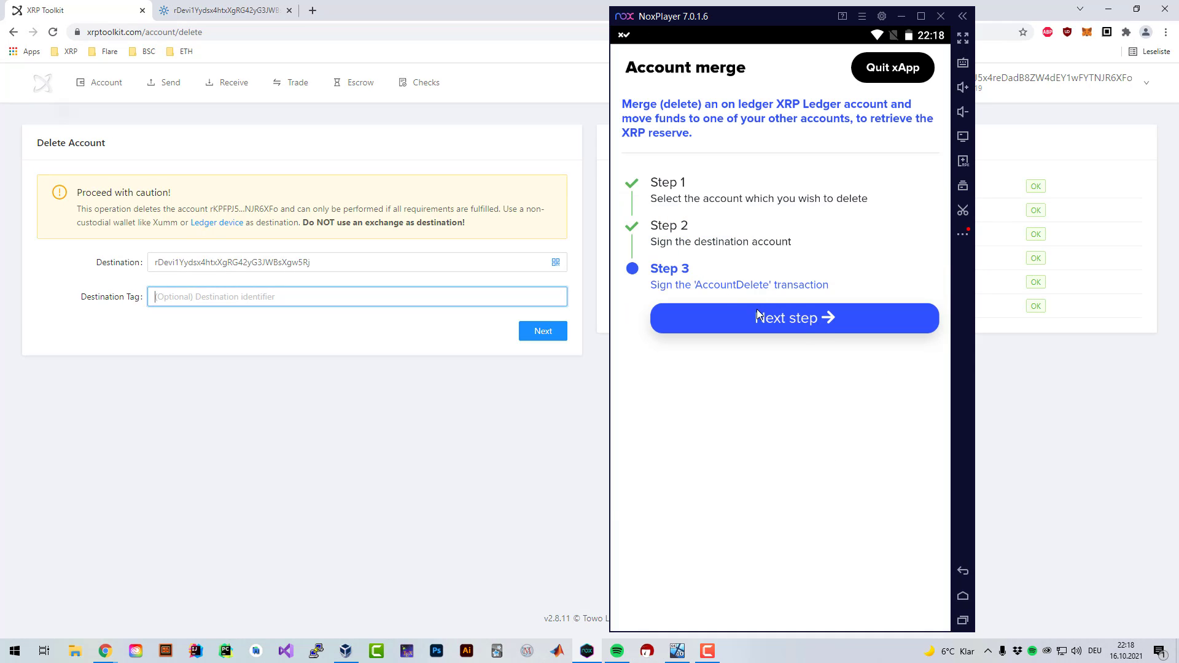
left_click(801, 324)
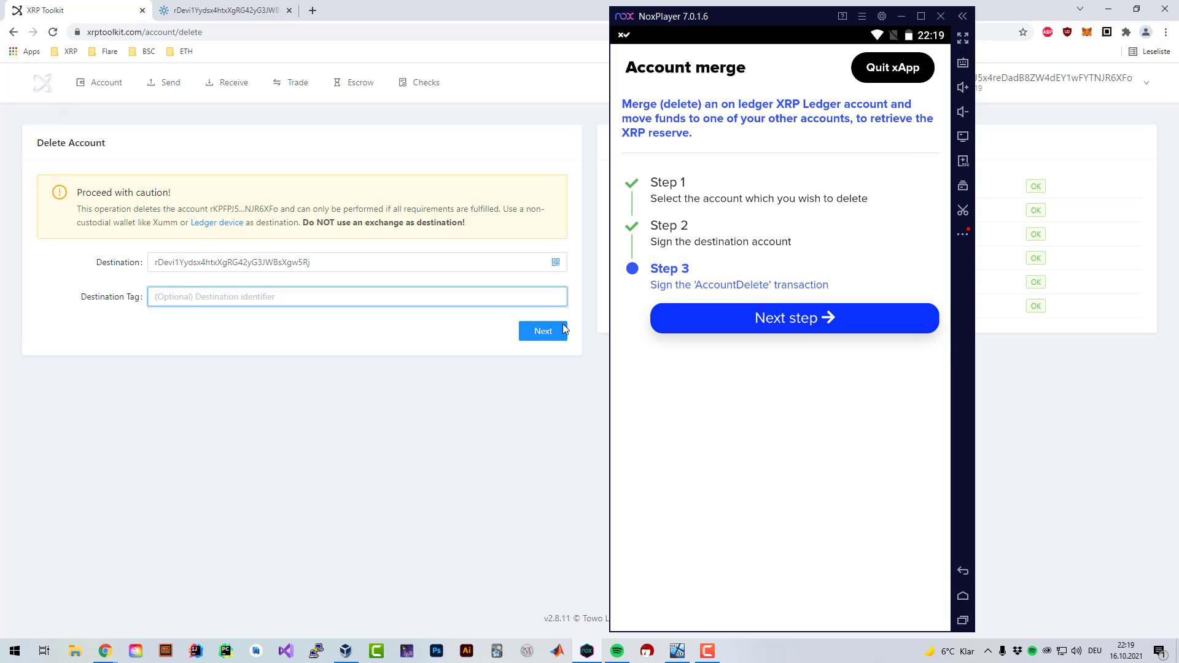
- Review the all-OK requirements and submit the Account Delete, showing its 2 XRP fee
left_click(615, 383)
left_click_drag(615, 179, 958, 293)
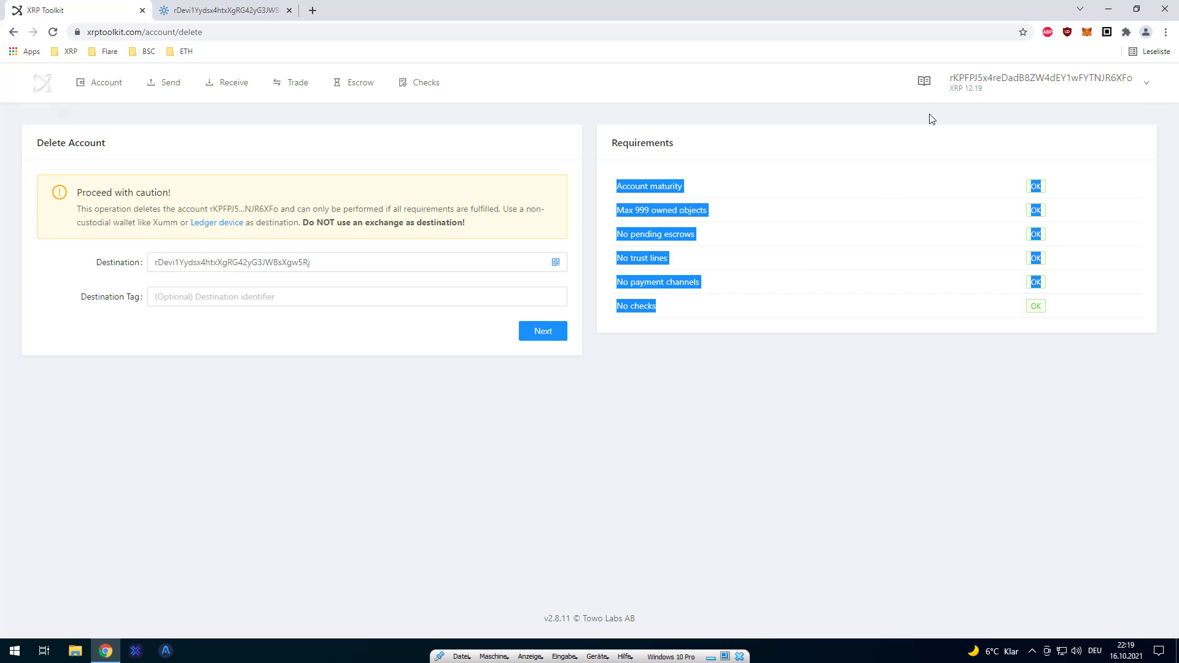
mouse_move(968, 105)
left_click_drag(603, 173, 1049, 311)
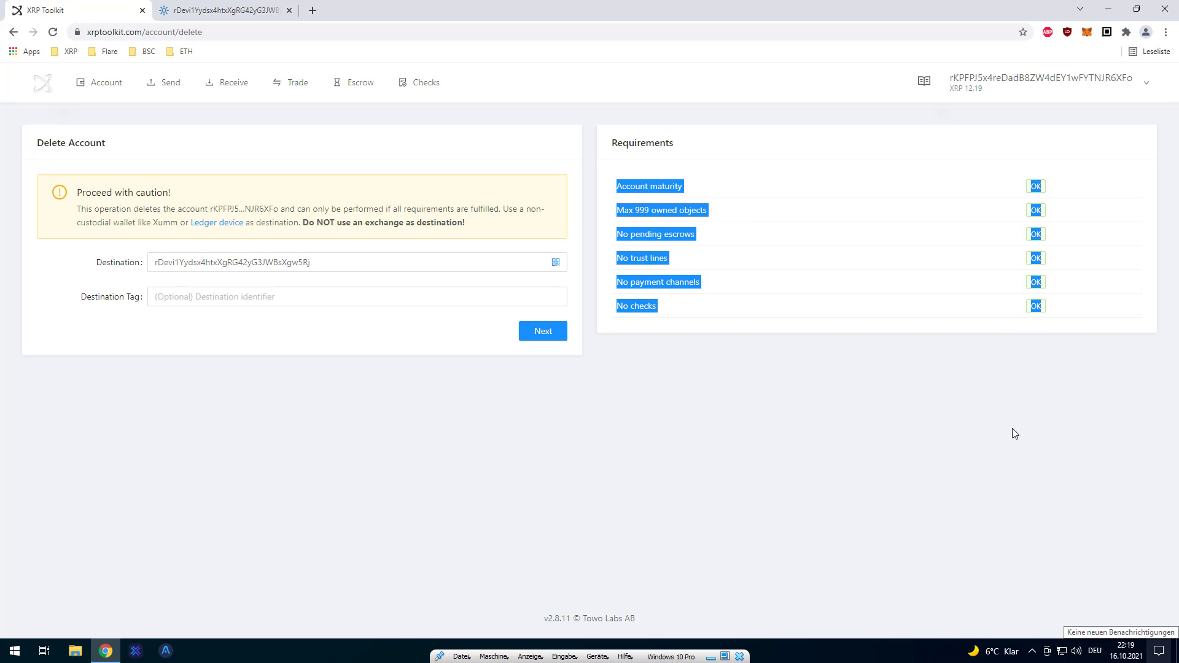
left_click(545, 355)
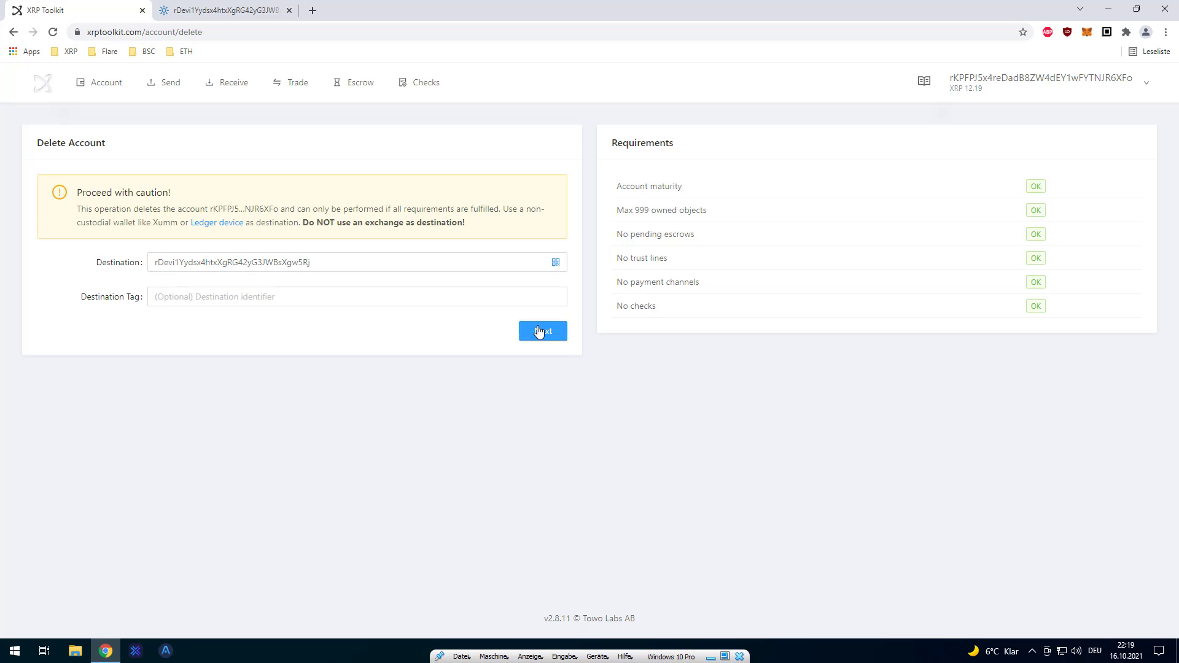
left_click(541, 332)
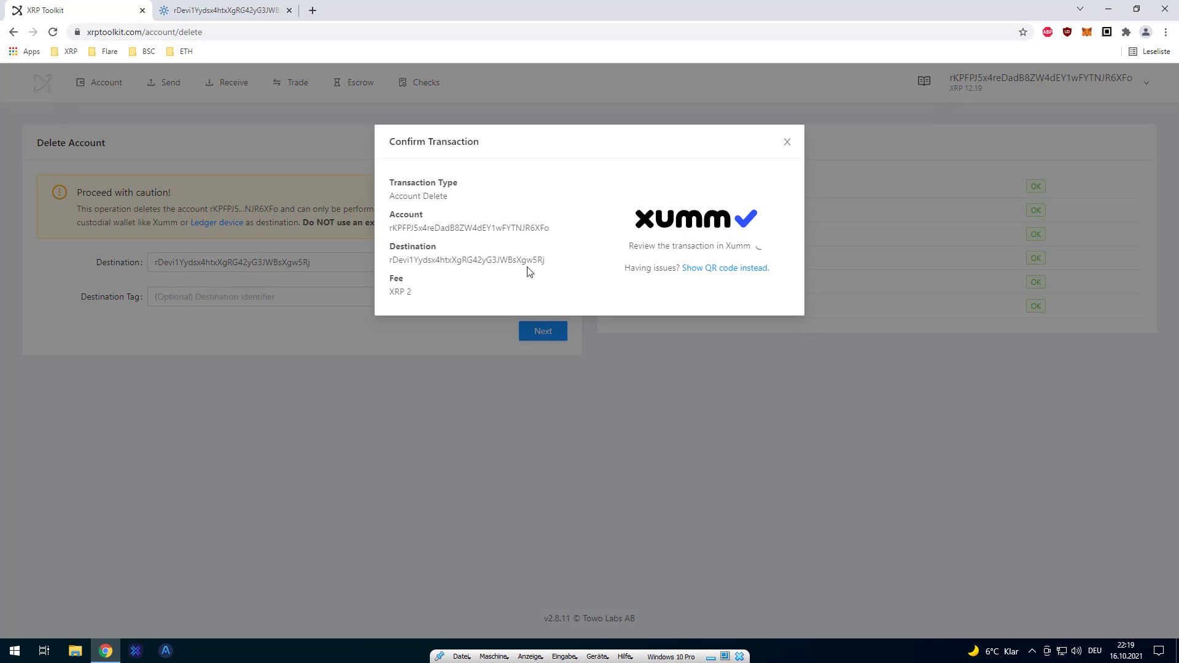
left_click_drag(414, 292, 385, 293)
- Approve the Delete Account request in Xumm, accepting the danger warning and entering the passcode
key("alt+Tab")
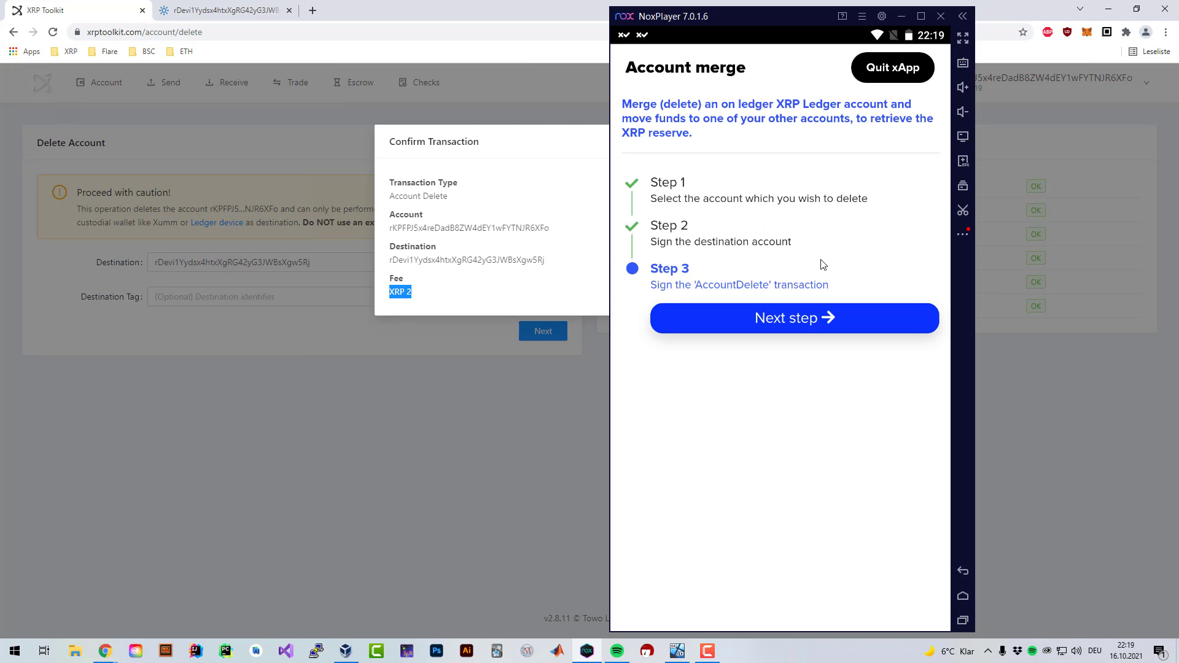
left_click(896, 69)
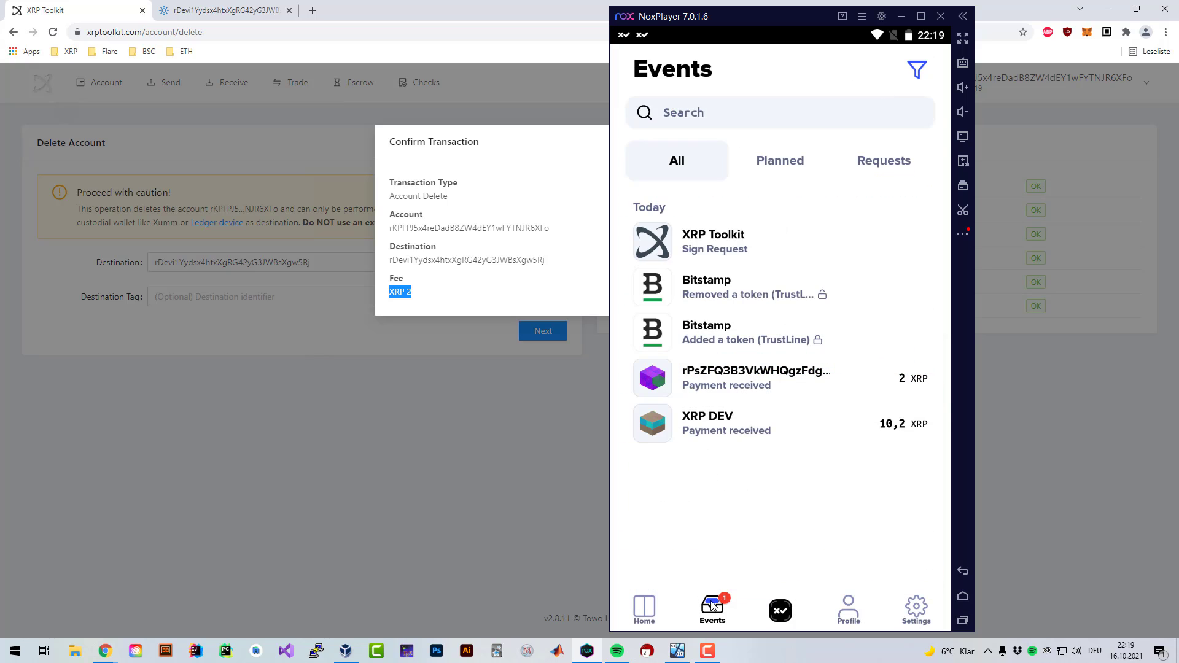
left_click(734, 253)
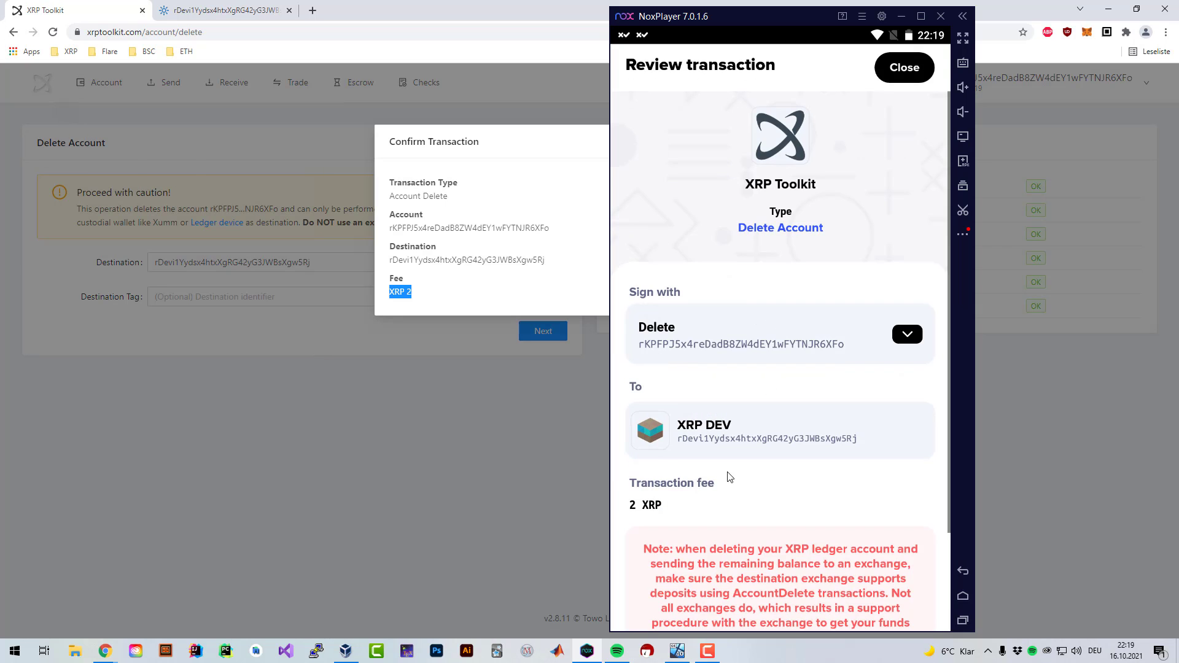
scroll(724, 479, "down", 2)
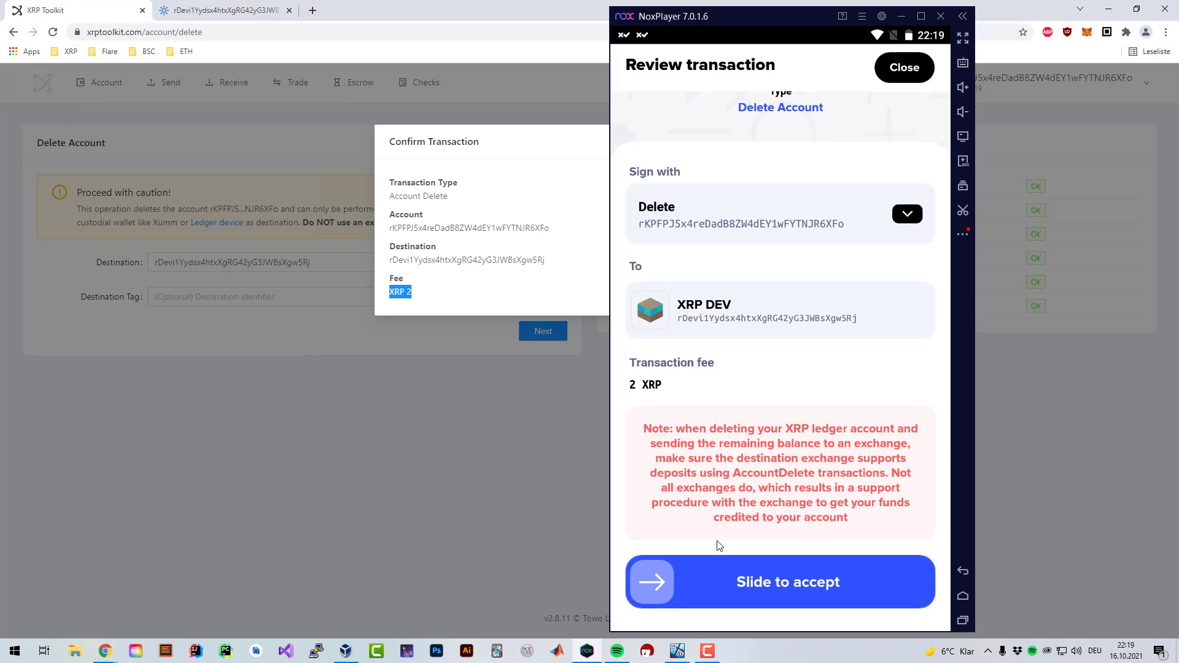
left_click_drag(652, 582, 908, 581)
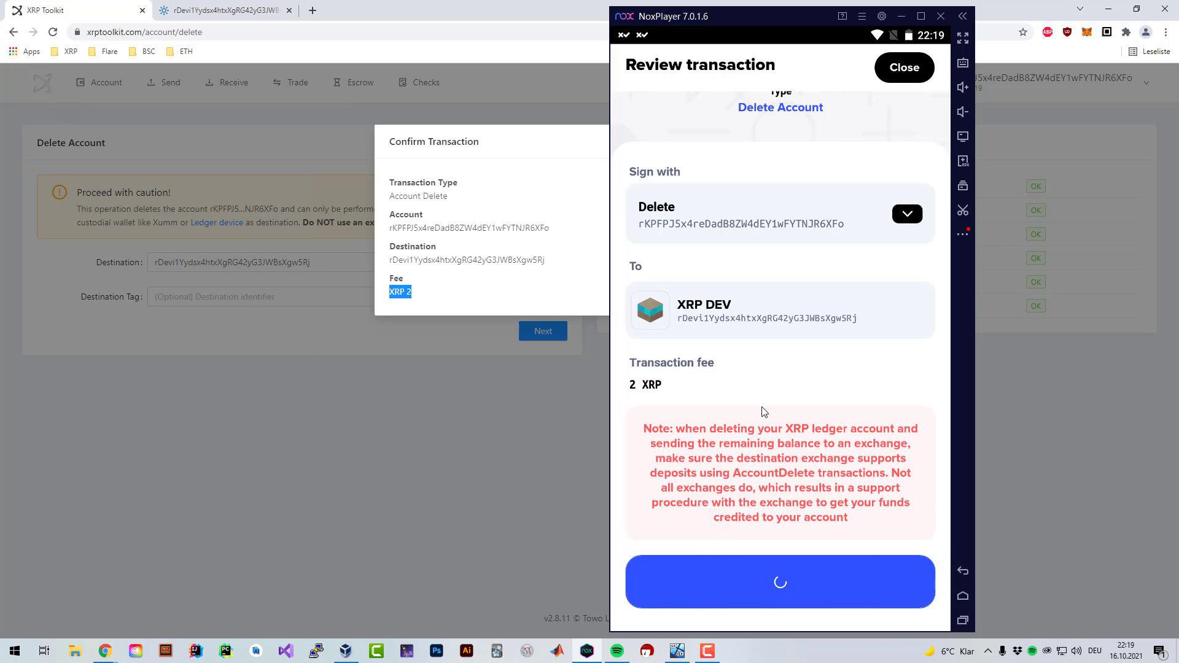
left_click(858, 476)
type("123456")
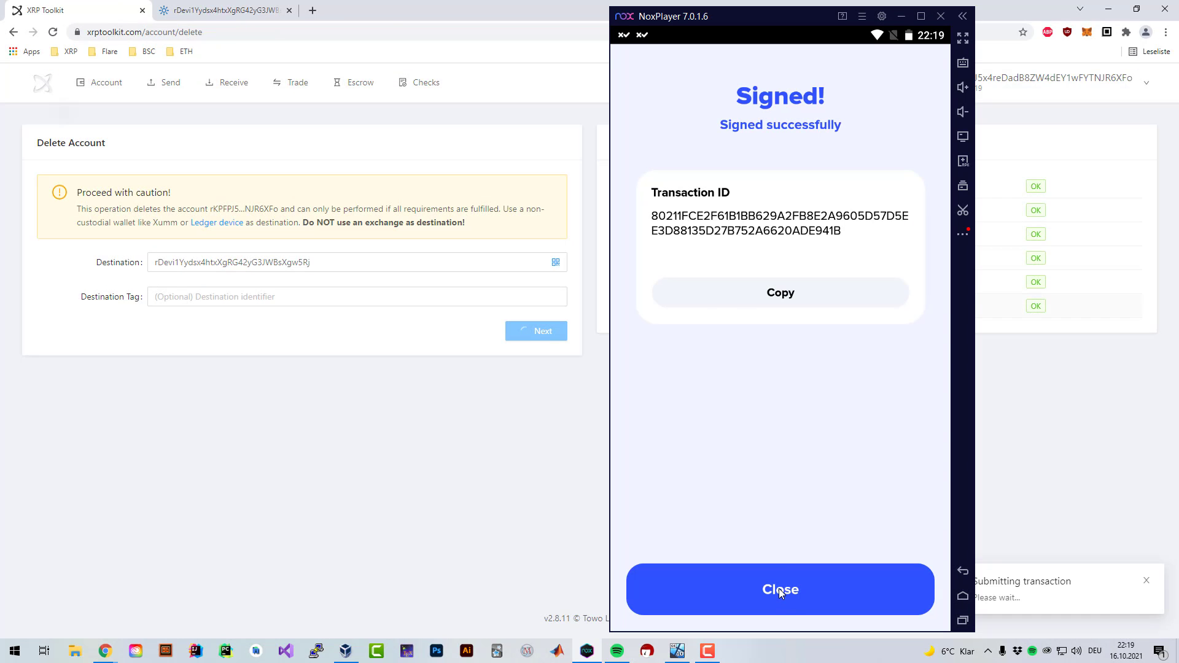
left_click(779, 590)
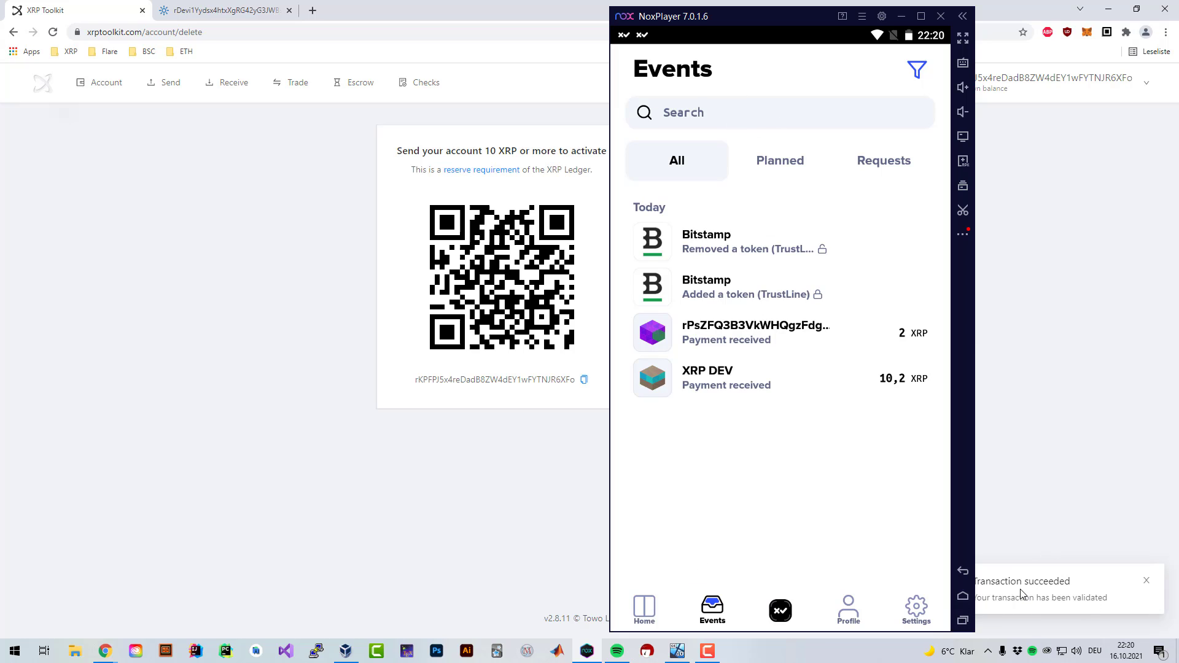
- Compare the Delete account's home screen (not activated) with its Events showing the -10,199976 XRP Delete Account debit
left_click(644, 609)
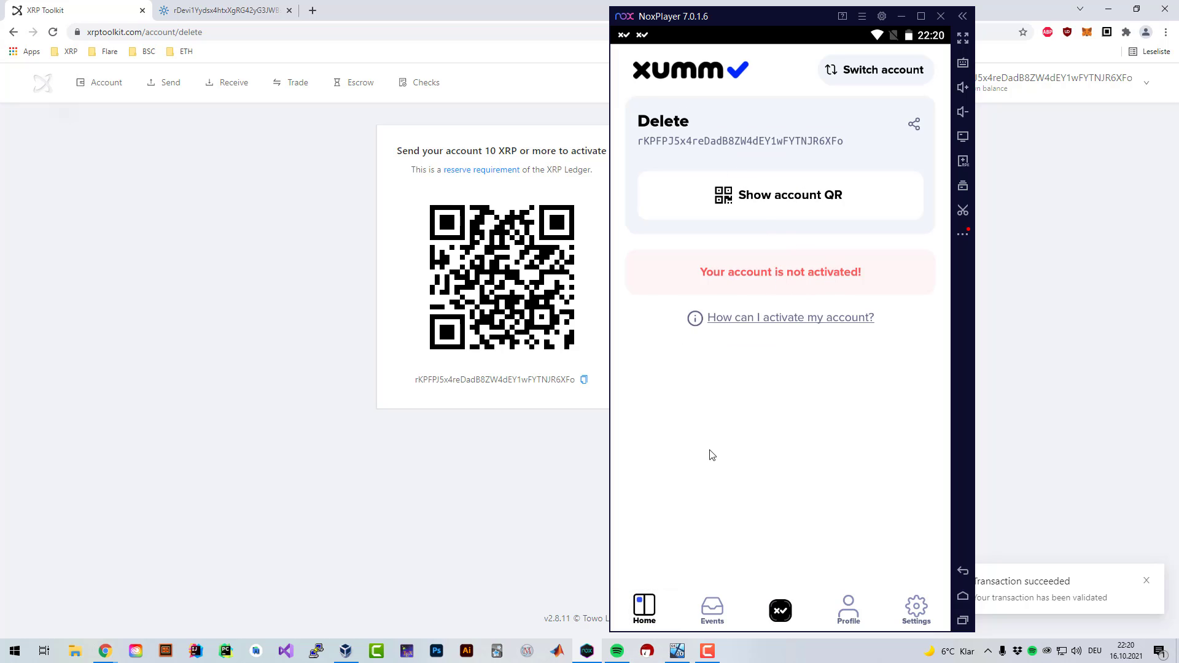
left_click(684, 604)
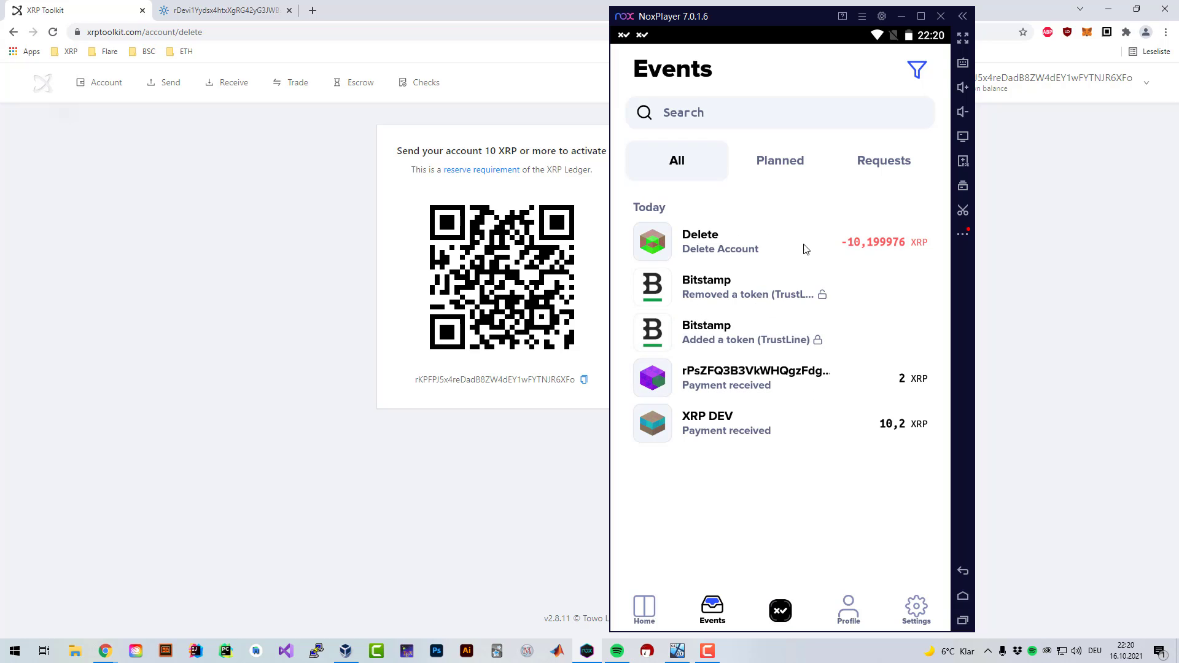
left_click(652, 611)
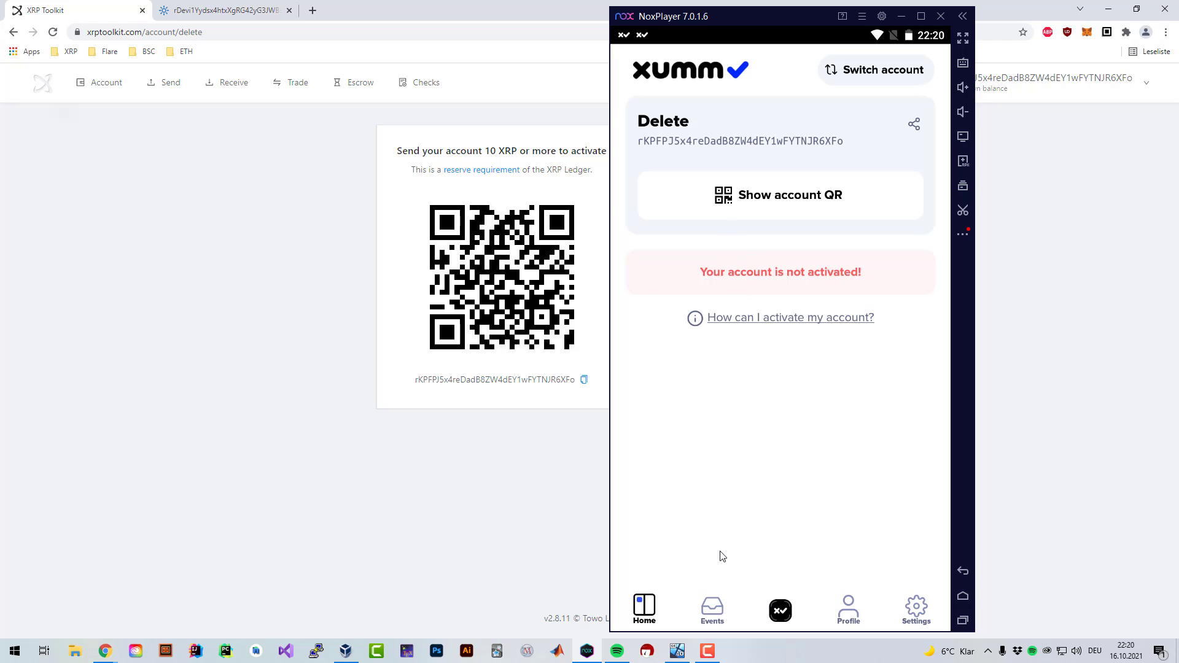
left_click(709, 613)
left_click(659, 618)
left_click(708, 611)
left_click(645, 611)
left_click(707, 611)
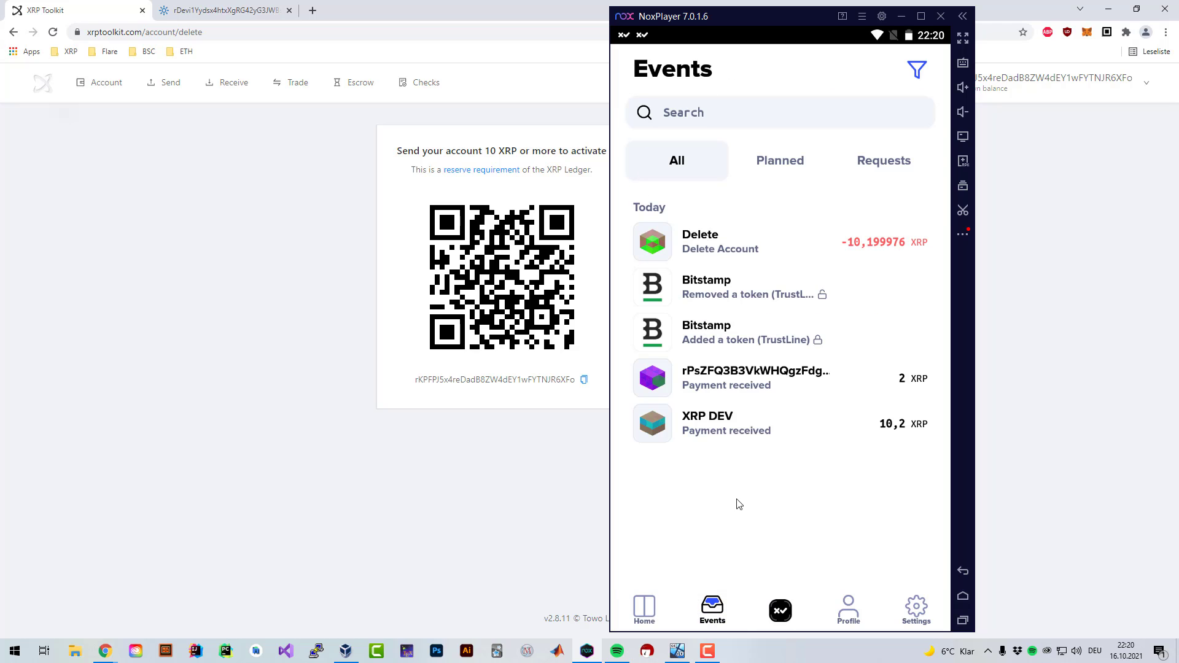
left_click(664, 613)
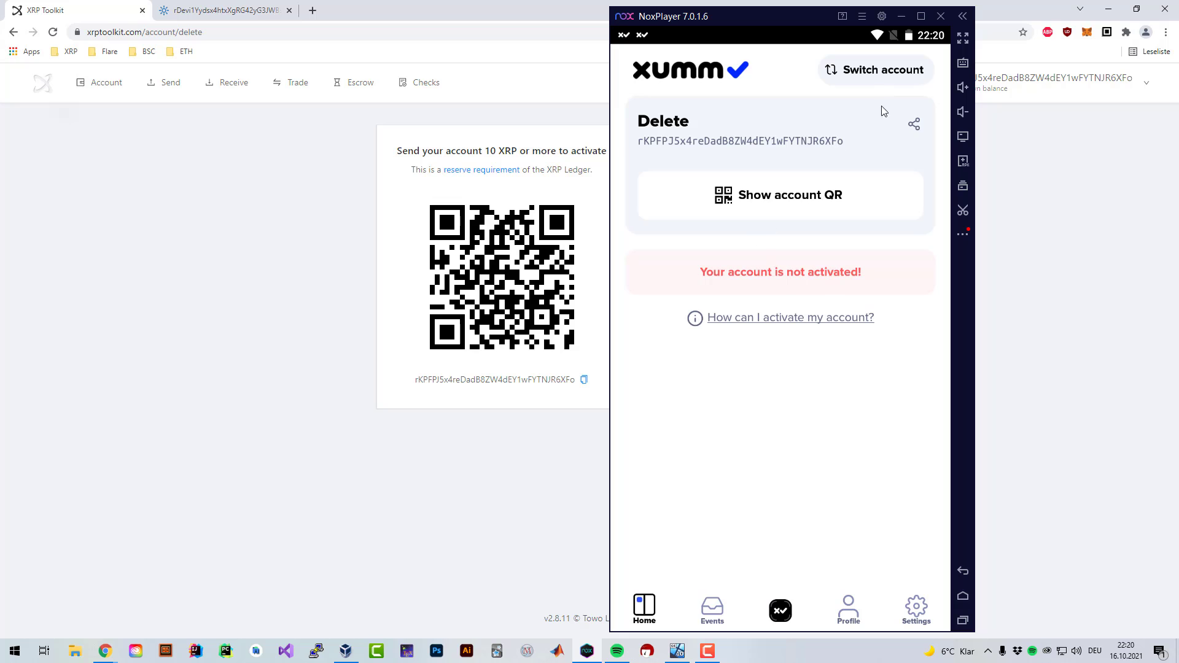
- Check the accounts list and the action sheet, then settle on the Events list with the deletion
left_click(879, 71)
left_click(823, 93)
left_click(775, 609)
left_click(751, 261)
left_click(707, 611)
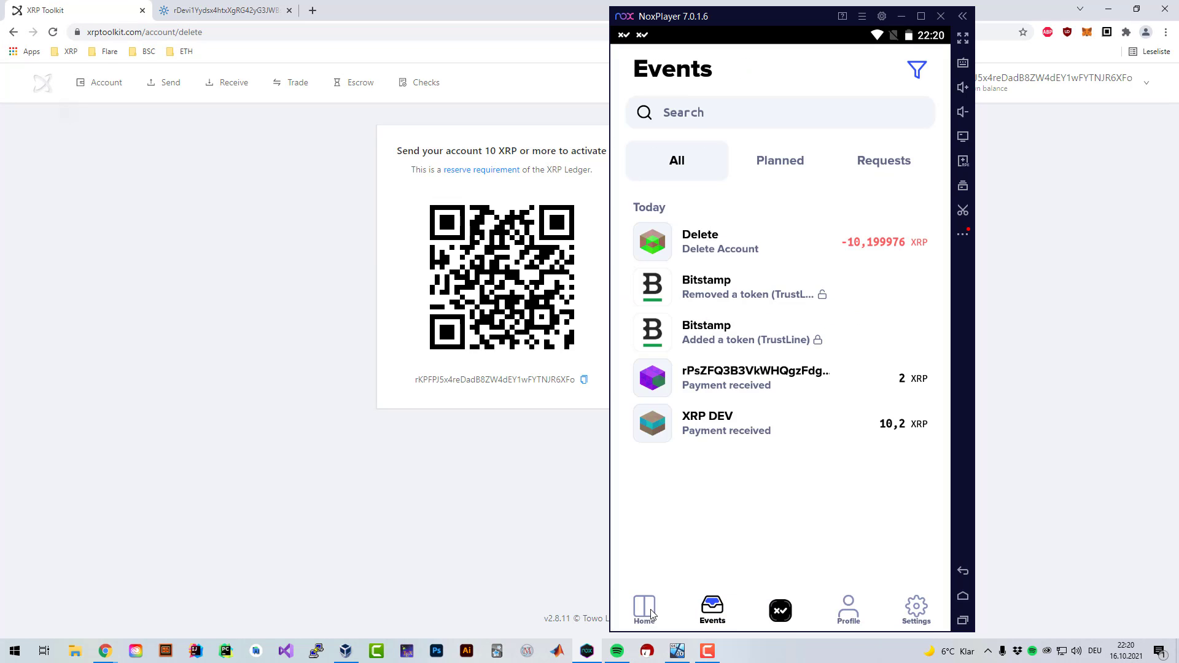
left_click(652, 614)
left_click(686, 614)
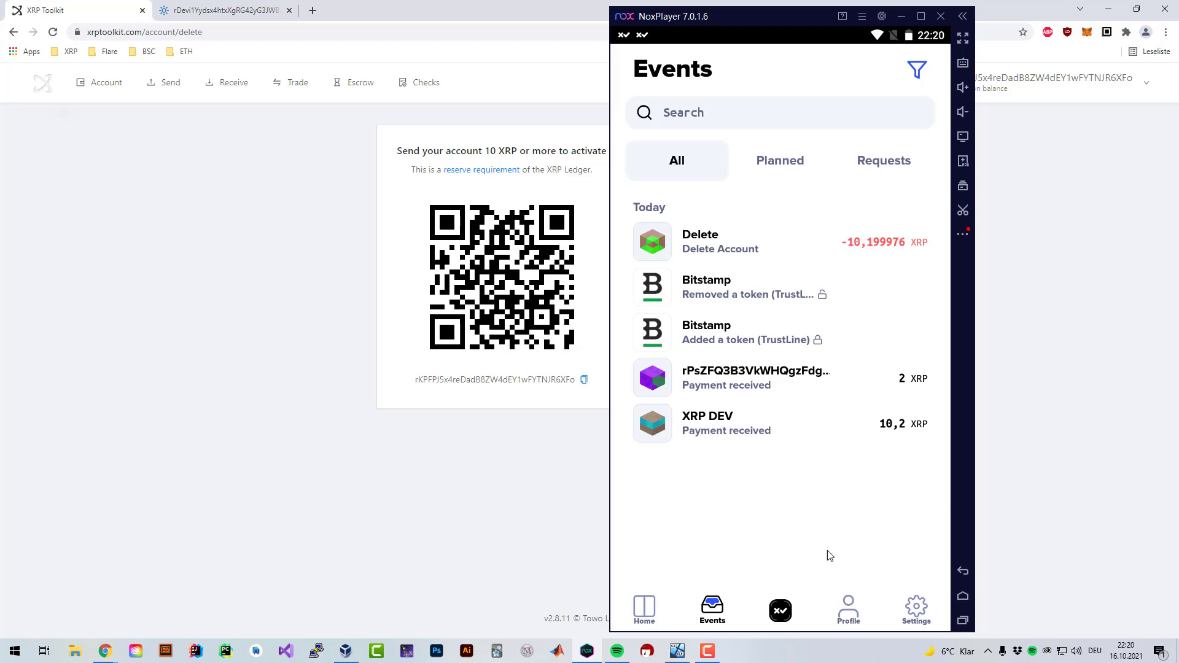